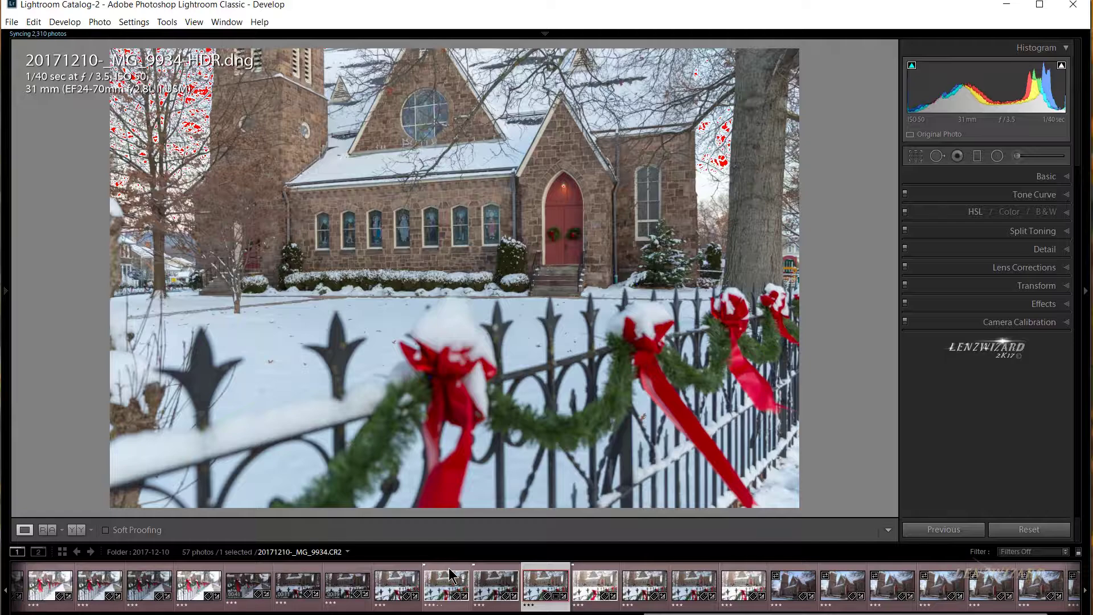
# Compare the church exposures 9934, 9935 and 9936 with the 9934-HDR version, checking highlight clipping and basic tone settings
pyautogui.click(450, 575)
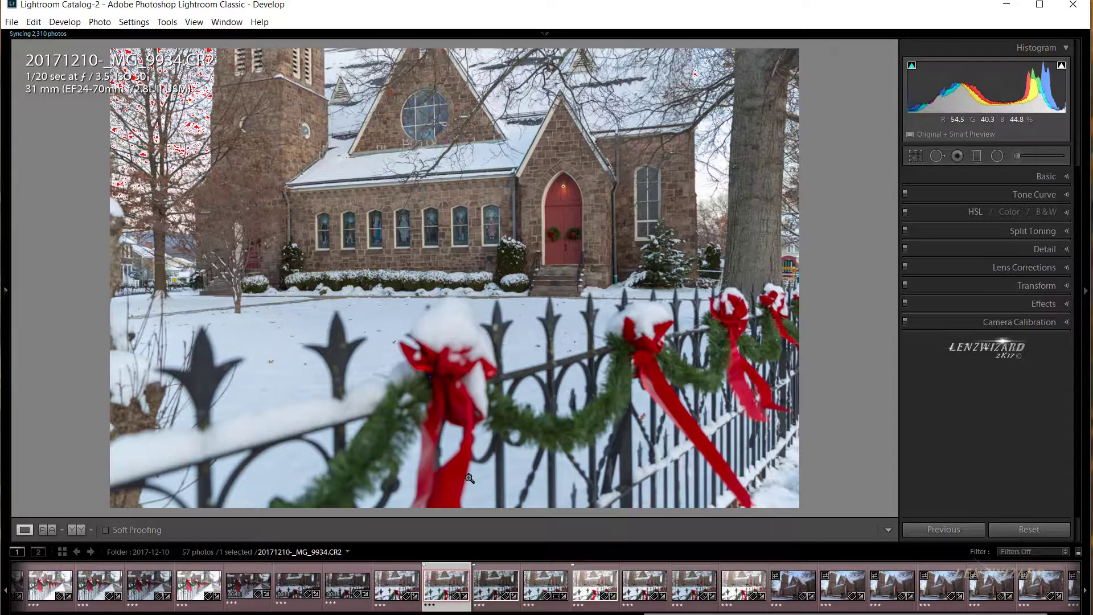
pyautogui.click(497, 576)
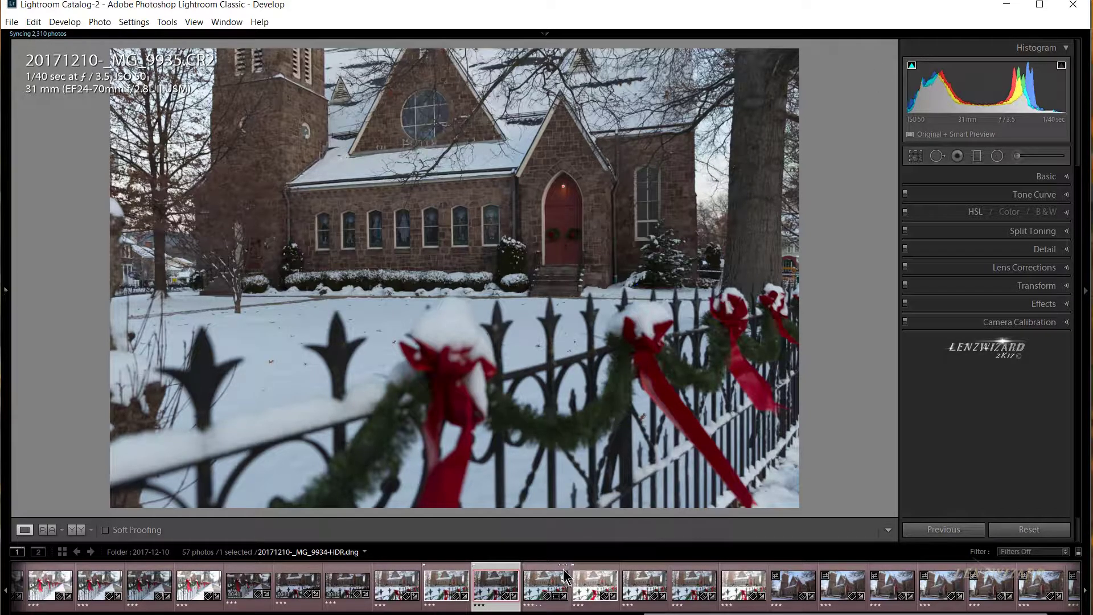
pyautogui.click(592, 572)
pyautogui.press('j')
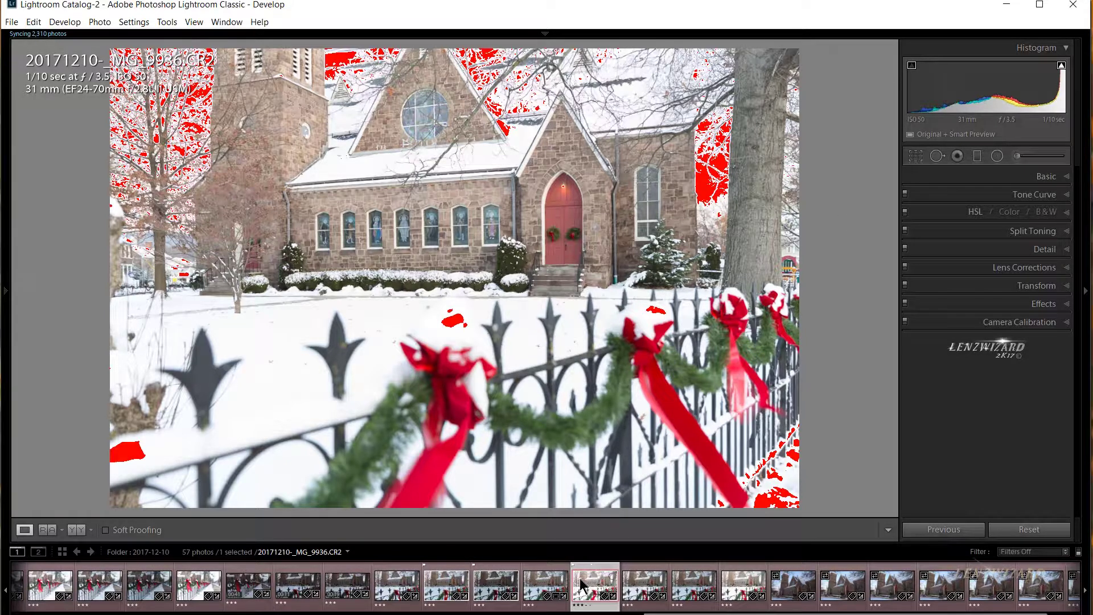
pyautogui.click(537, 571)
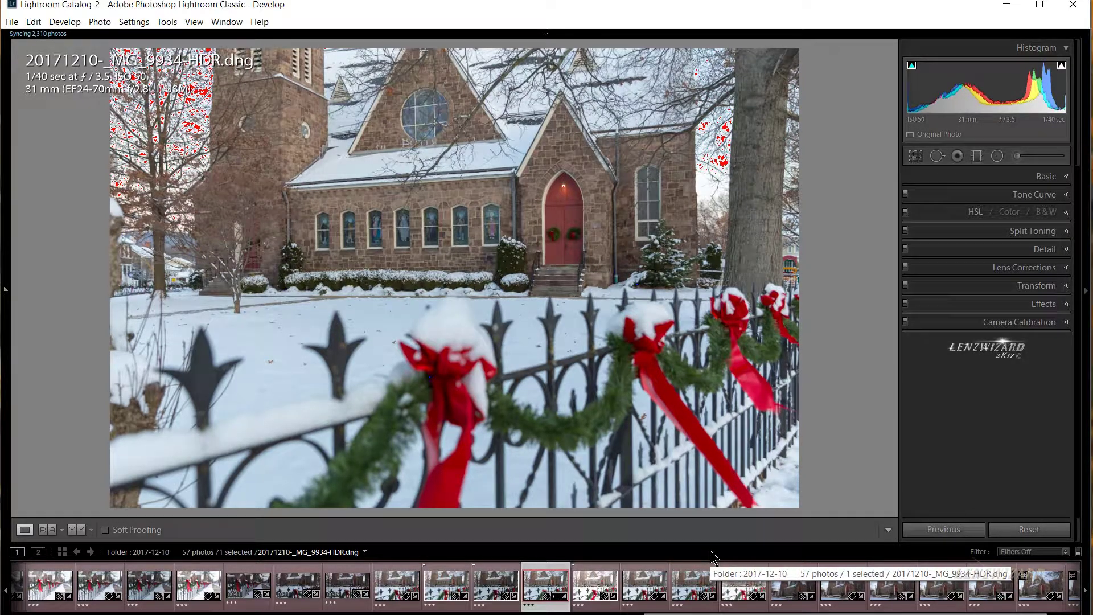
pyautogui.press('9')
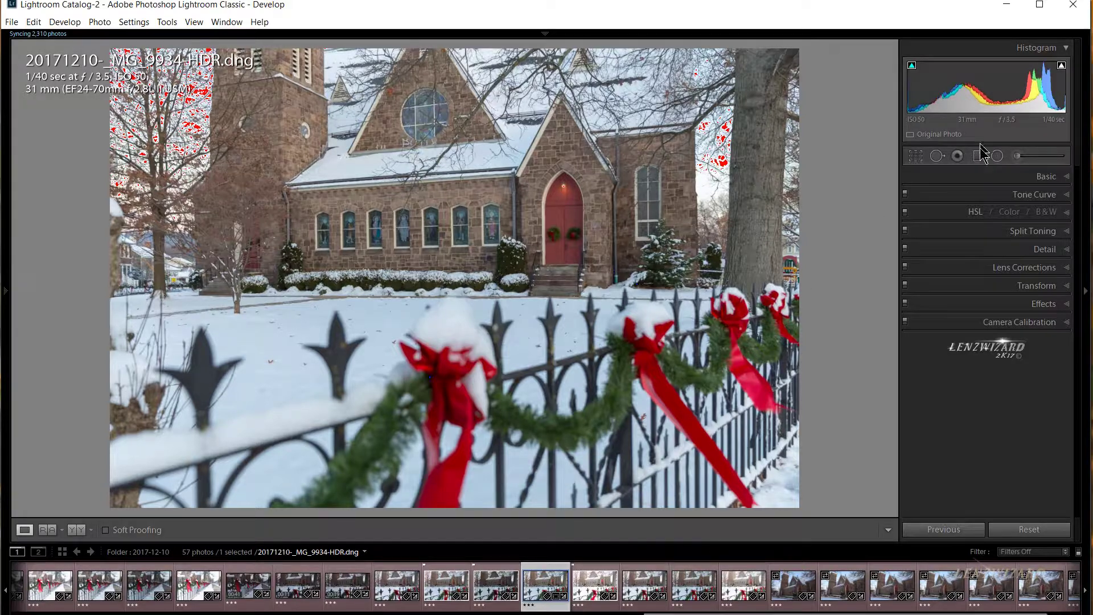
pyautogui.click(984, 178)
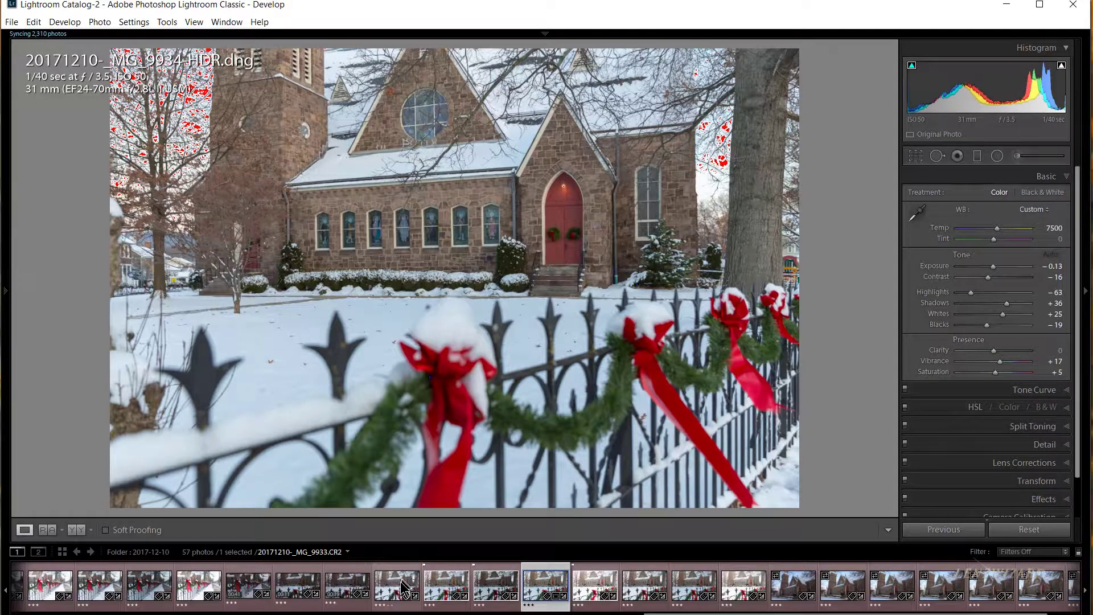
# Send the three raw exposures 9934, 9935 and 9936 to Merge to HDR Pro in Photoshop, leaving out the HDR version
pyautogui.click(446, 585)
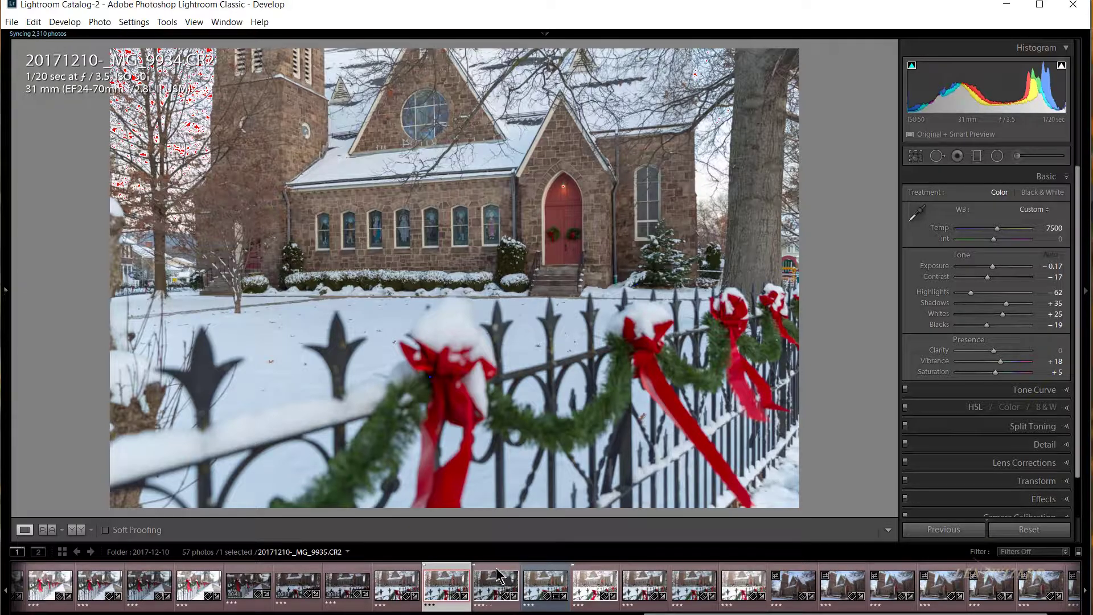
pyautogui.keyDown('ctrl'); pyautogui.click(497, 576); pyautogui.keyUp('ctrl')
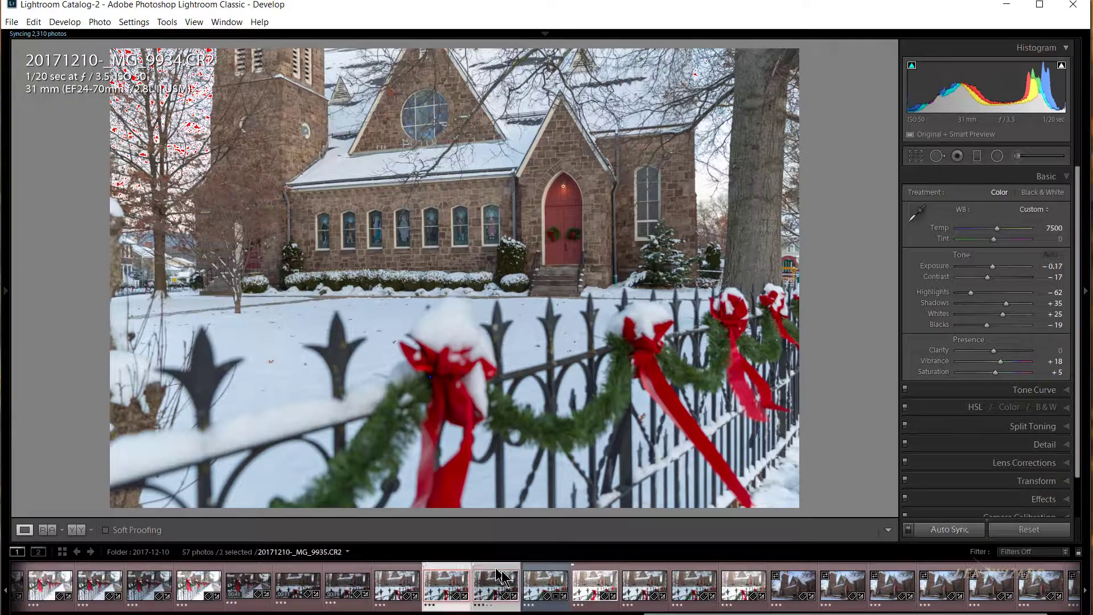
pyautogui.keyDown('ctrl'); pyautogui.click(592, 574); pyautogui.keyUp('ctrl')
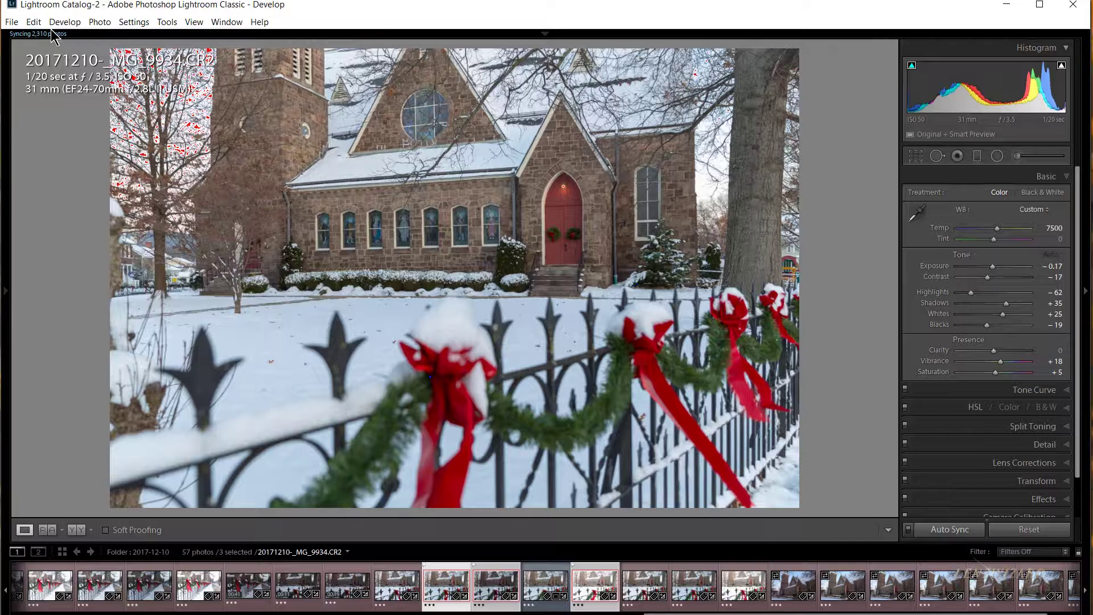
pyautogui.click(96, 22)
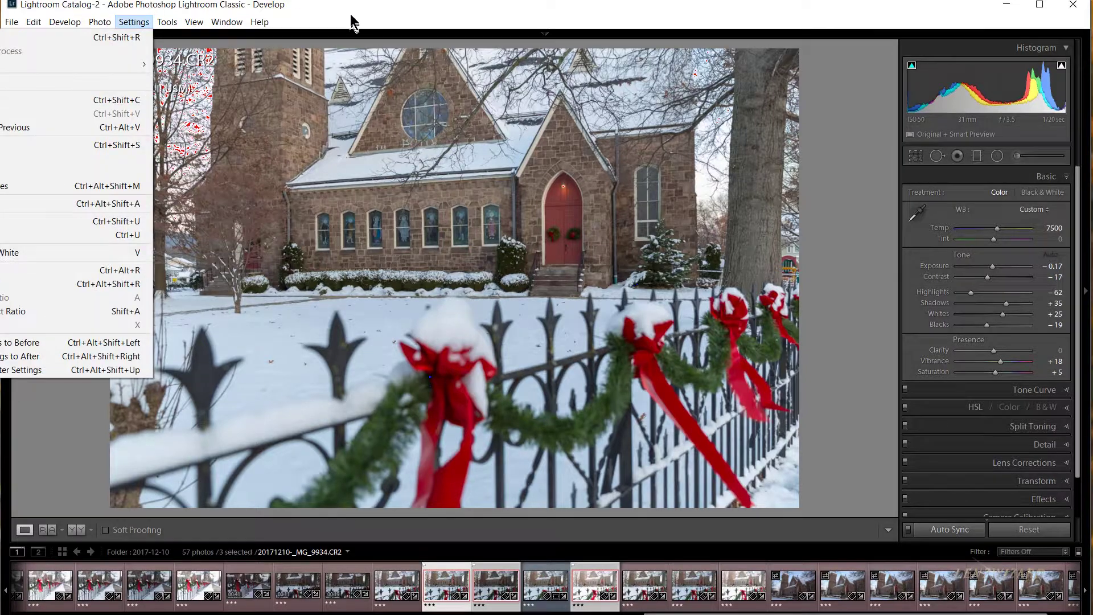
pyautogui.moveTo(349, 20); pyautogui.dragTo(777, 30)
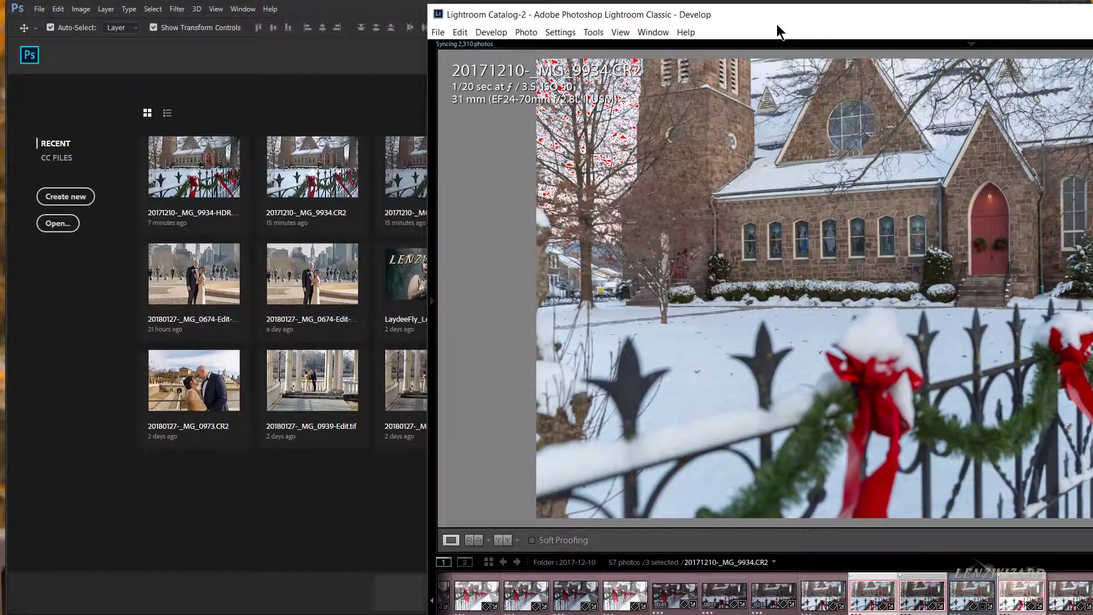
pyautogui.moveTo(547, 44)
pyautogui.click(526, 32)
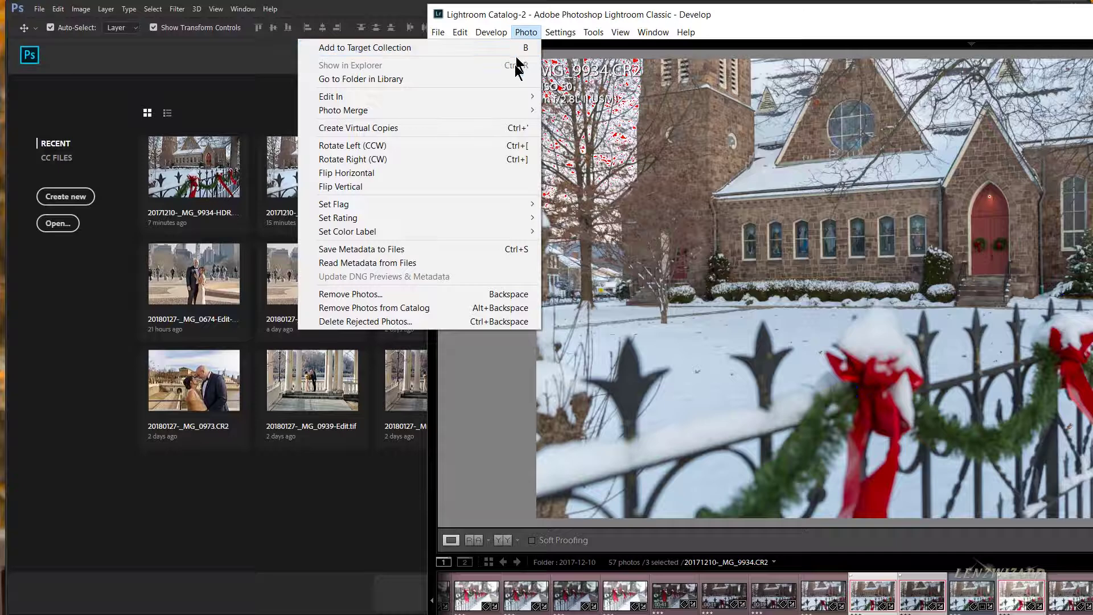
pyautogui.moveTo(512, 100)
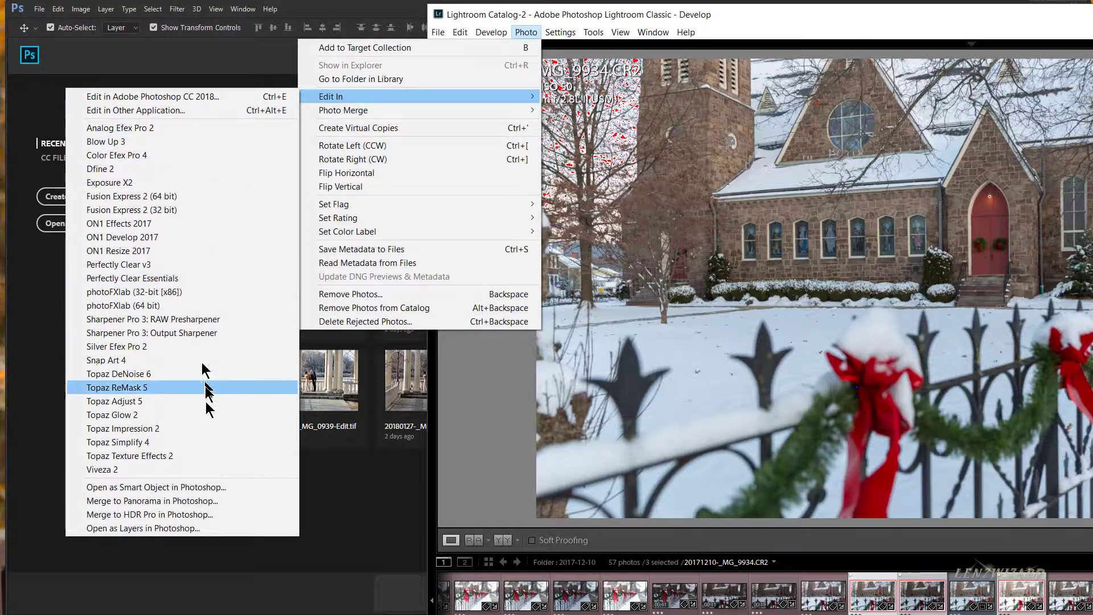
pyautogui.click(197, 517)
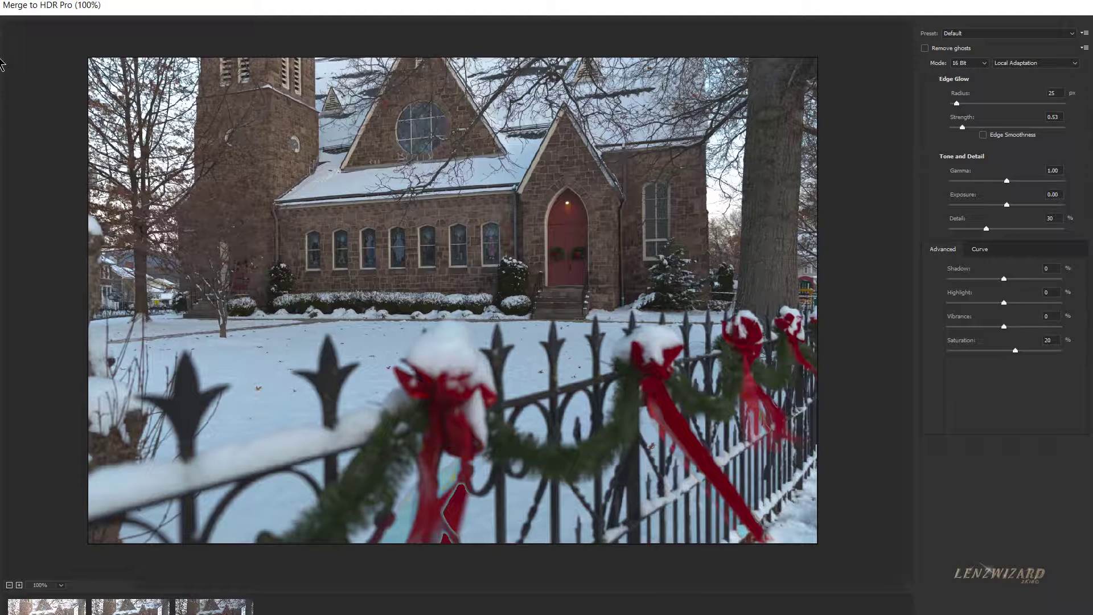
# Bring the source exposures into view, try the merge without the EV 0.00 exposure and include it again
pyautogui.moveTo(333, 10); pyautogui.dragTo(331, 13)
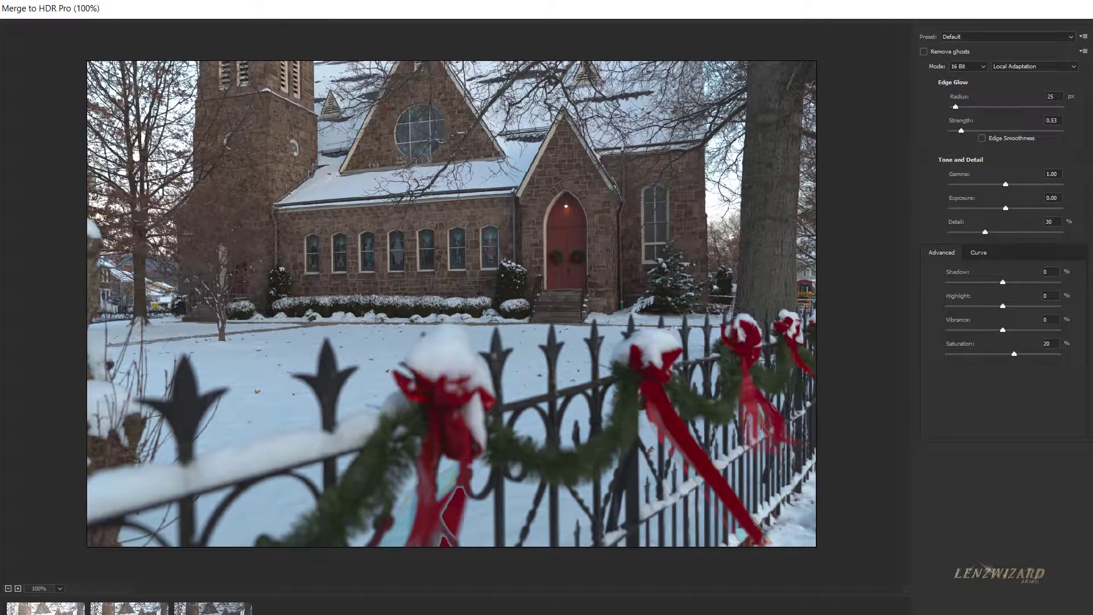
pyautogui.moveTo(396, 614); pyautogui.dragTo(396, 613)
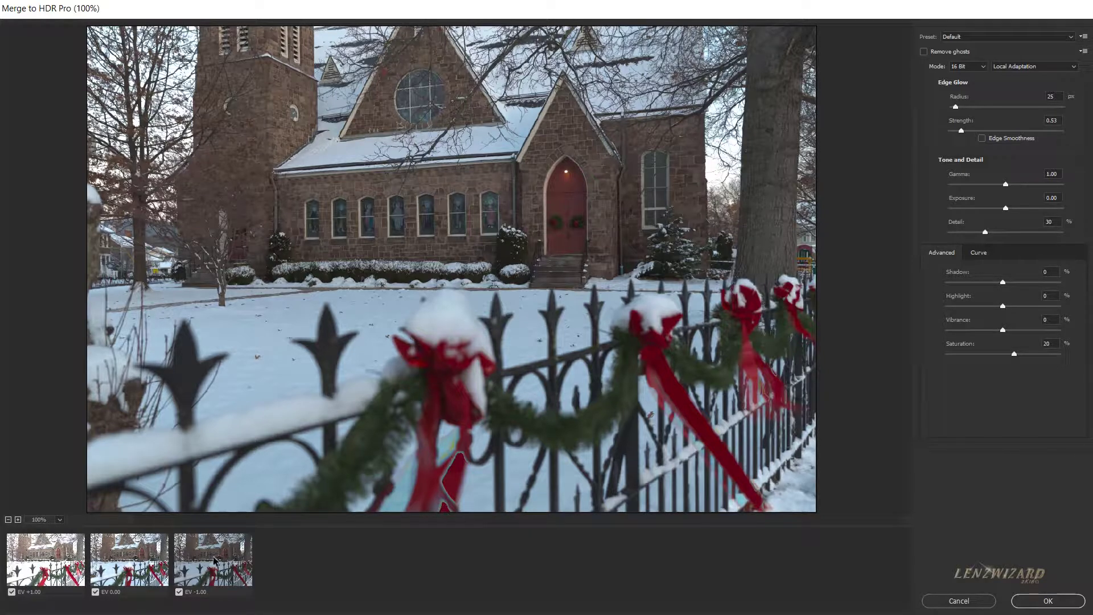
pyautogui.click(95, 592)
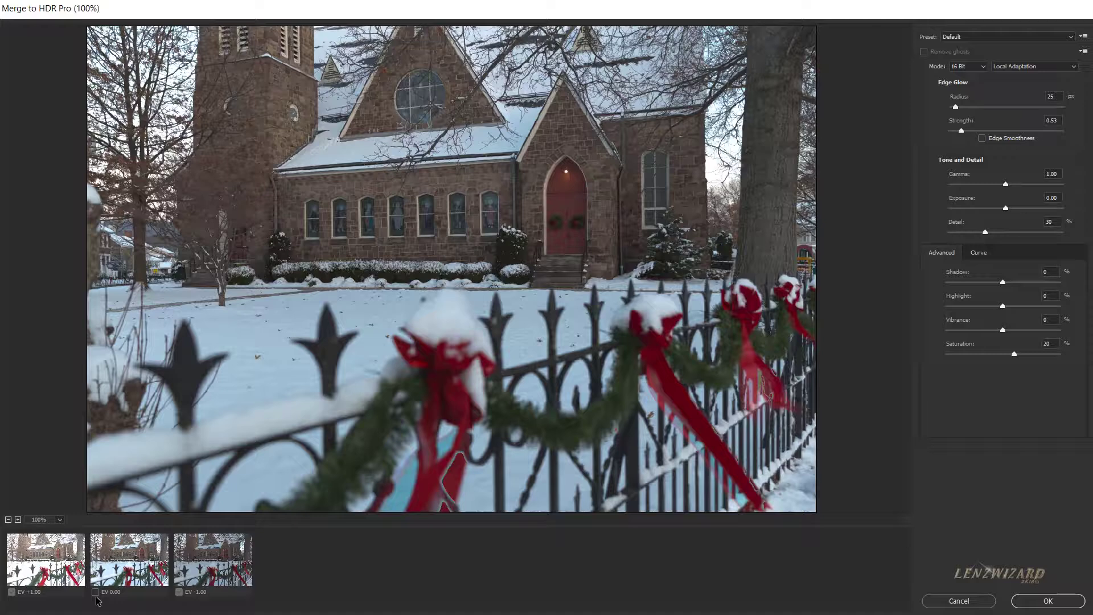
pyautogui.click(95, 592)
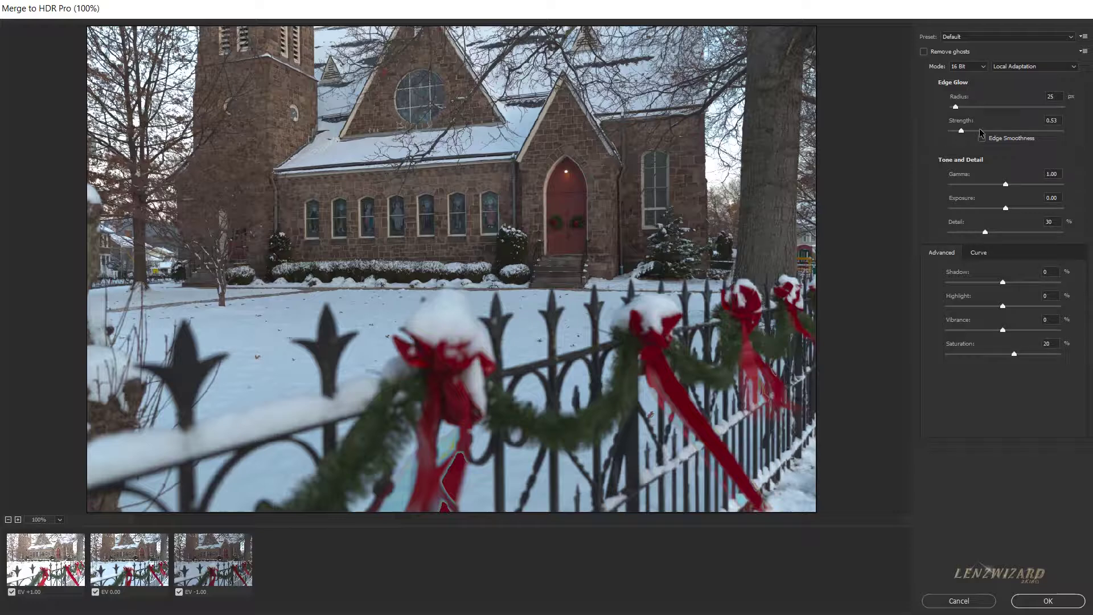
# Switch the merge to 32 Bit mode and try adjusting the white point preview with Camera Raw toning temporarily off
pyautogui.click(964, 68)
pyautogui.click(964, 74)
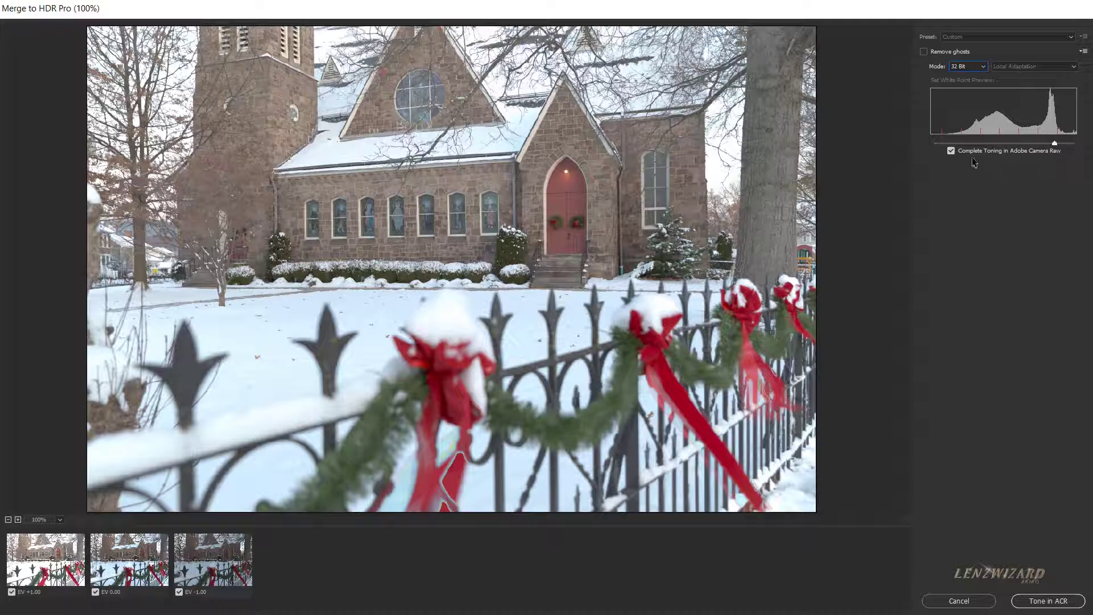
pyautogui.click(950, 151)
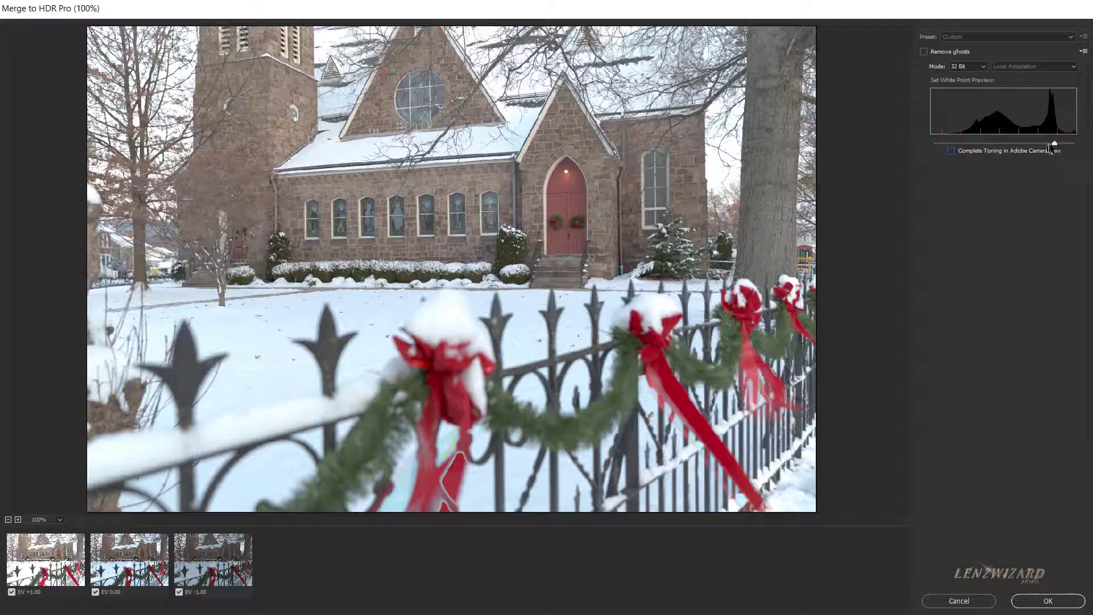
pyautogui.moveTo(1054, 146)
pyautogui.mouseDown()
pyautogui.moveTo(1014, 146)
pyautogui.moveTo(1061, 145)
pyautogui.moveTo(1033, 146)
pyautogui.mouseUp()
pyautogui.click(951, 150)
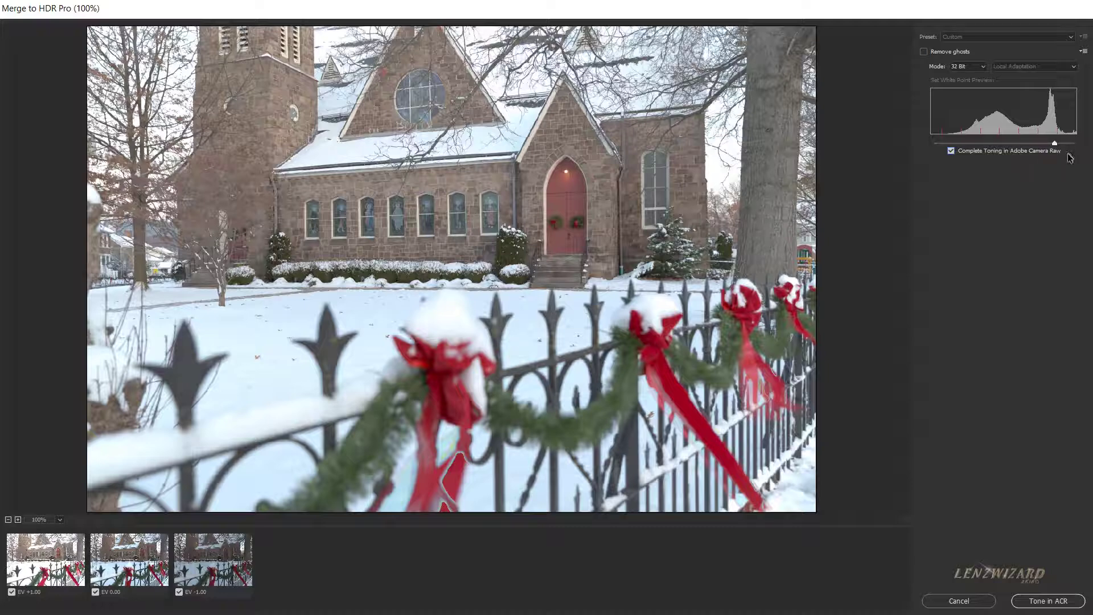
# Turn on ghost removal for the moving ribbons and set the merge mode to 16 Bit
pyautogui.click(924, 52)
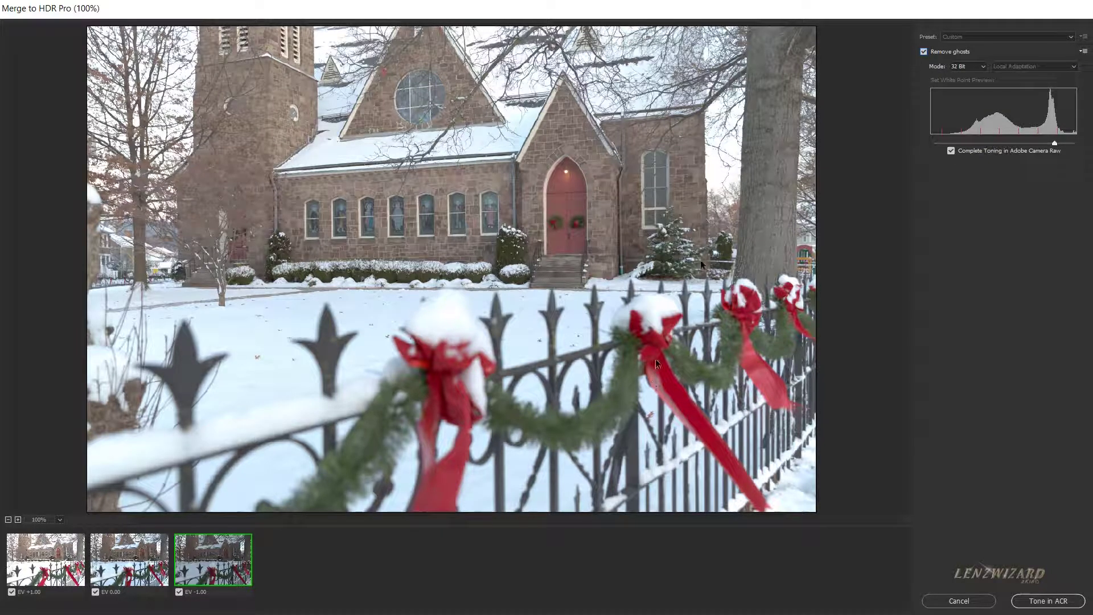
pyautogui.click(961, 68)
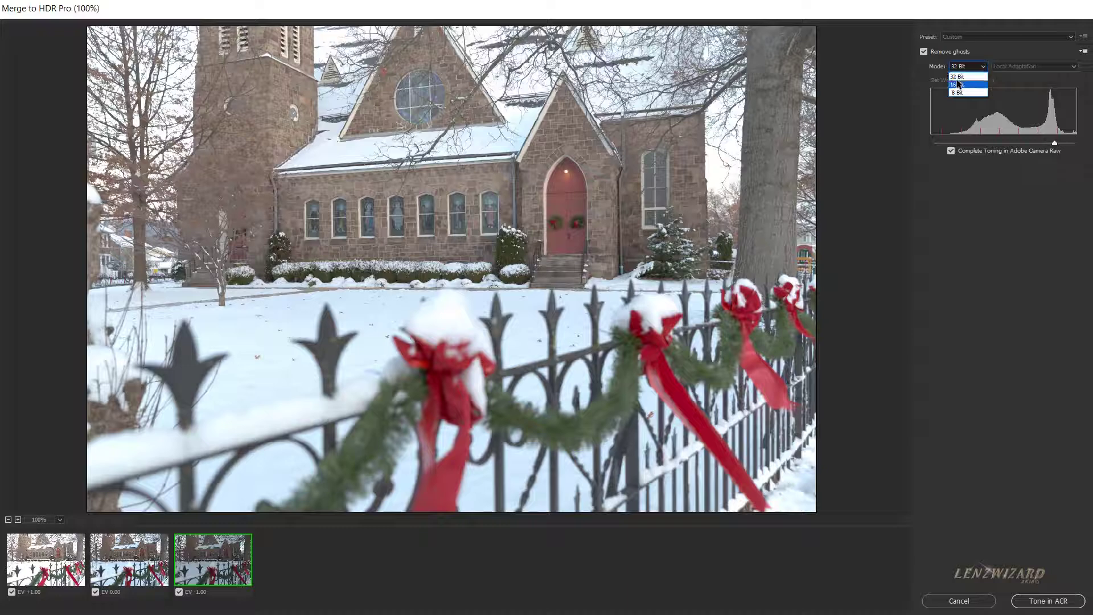
pyautogui.click(959, 85)
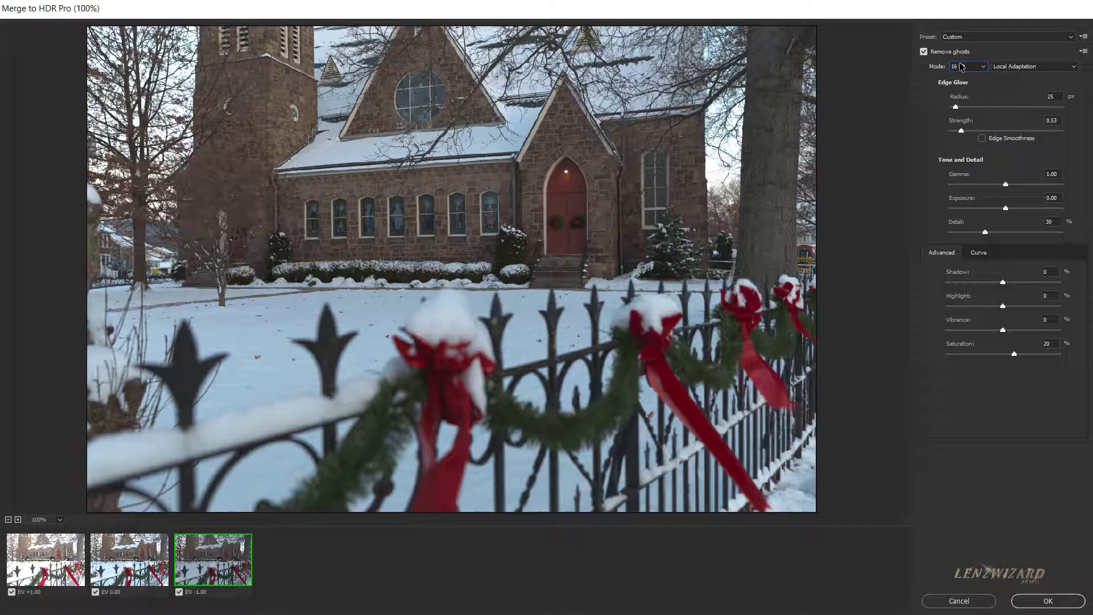
# Apply the Default preset and enable ghost removal and edge smoothness for the merge
pyautogui.click(963, 40)
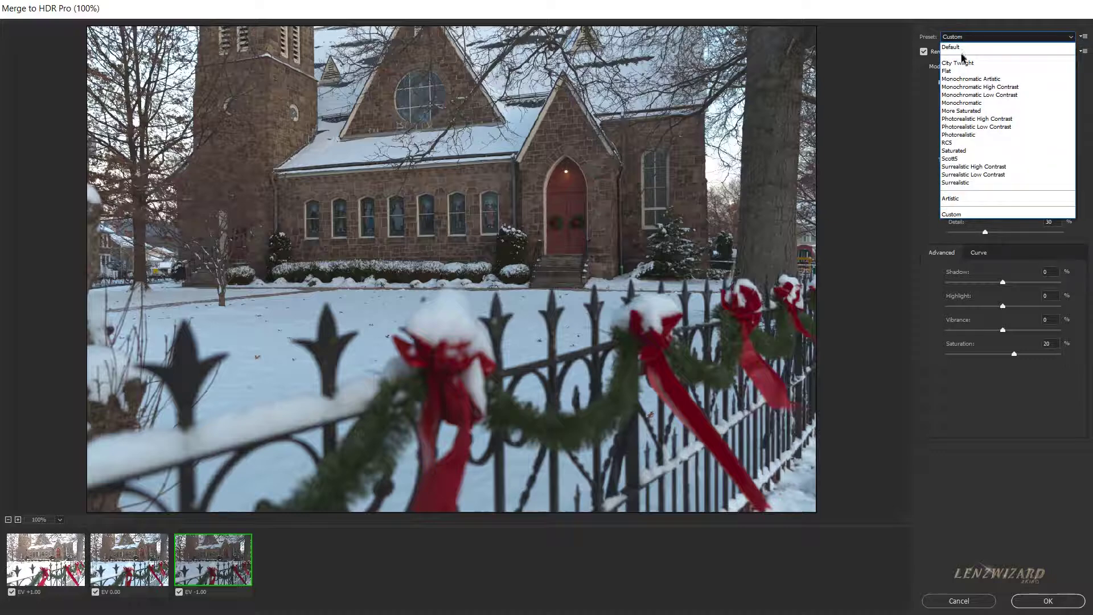
pyautogui.click(962, 52)
pyautogui.click(951, 52)
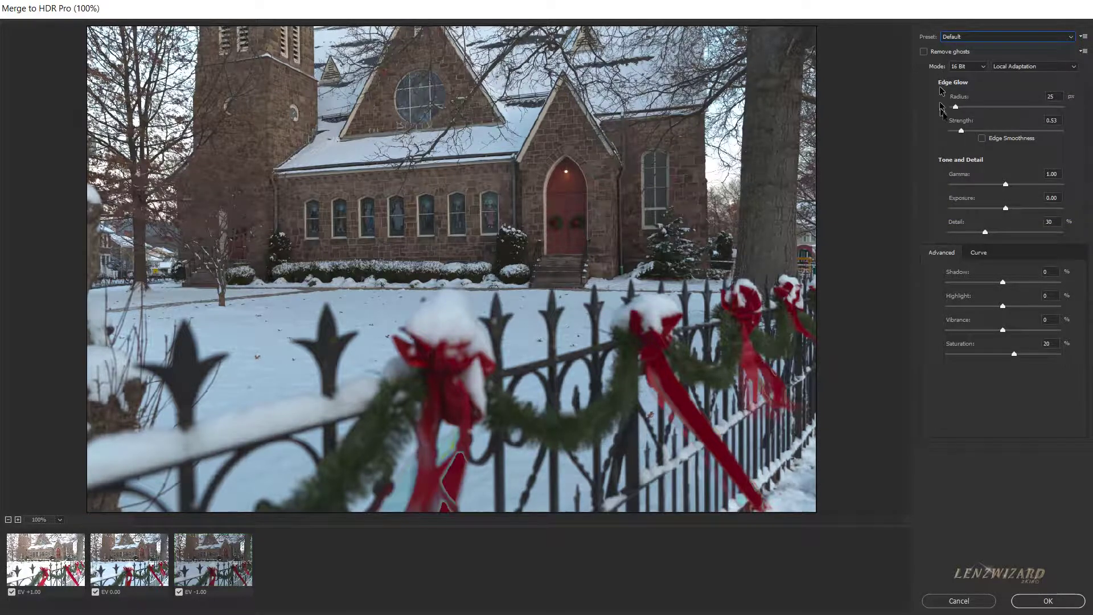
pyautogui.click(924, 52)
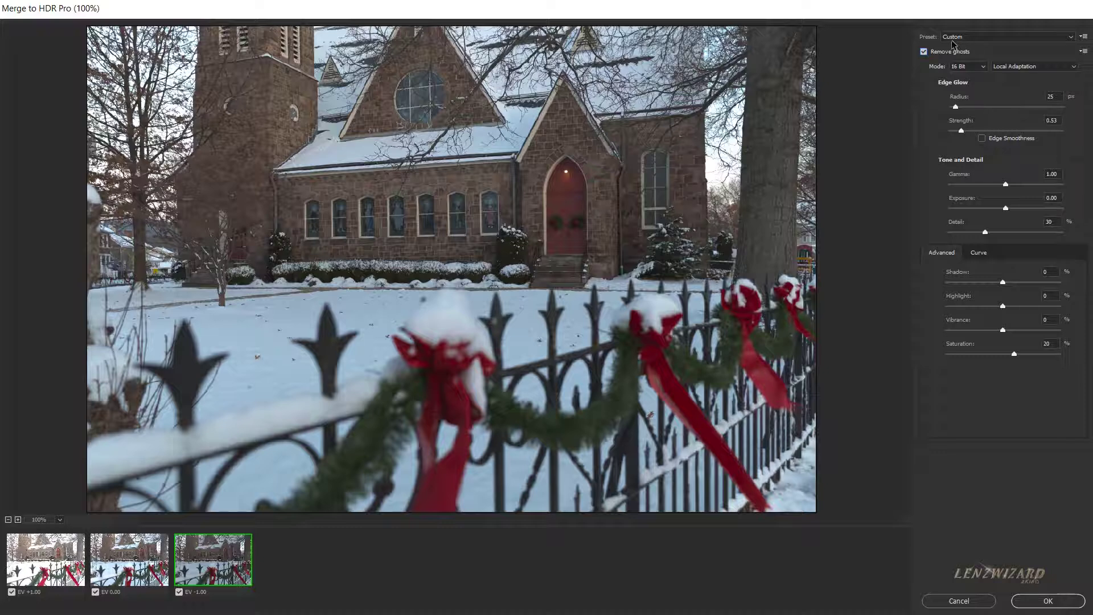
pyautogui.click(982, 138)
# Try raising the merge's saturation to 68% and return it to 20%
pyautogui.moveTo(1016, 355); pyautogui.dragTo(1030, 354)
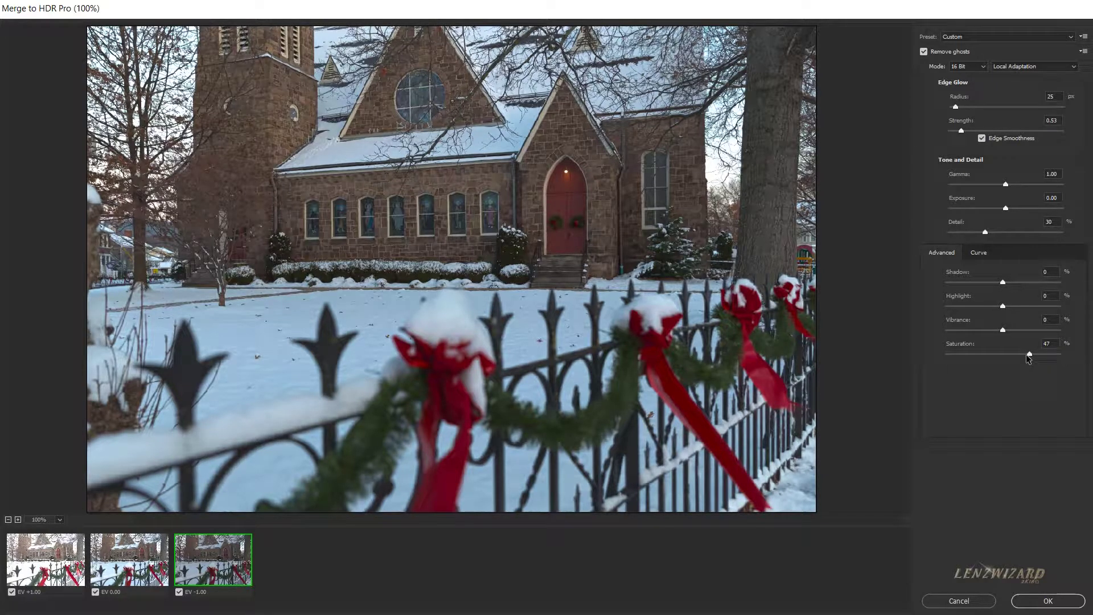
pyautogui.moveTo(1029, 356); pyautogui.dragTo(1042, 355)
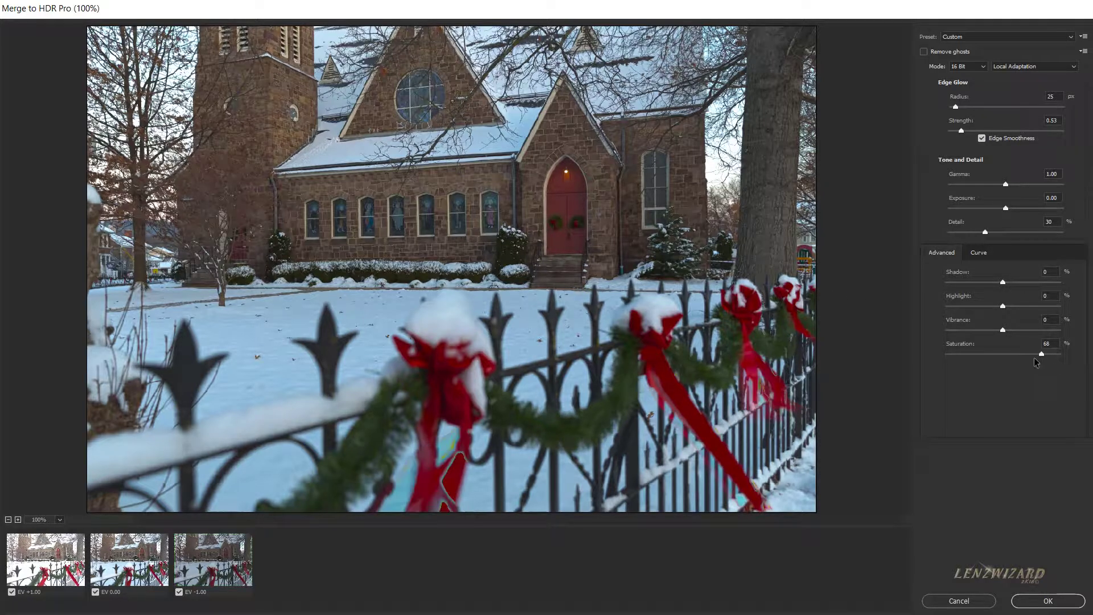
pyautogui.doubleClick(1049, 344)
# Complete the 16-bit HDR merge with Detail at 50%, edge glow Strength at 1.0 and ghost removal enabled
pyautogui.click(1051, 221)
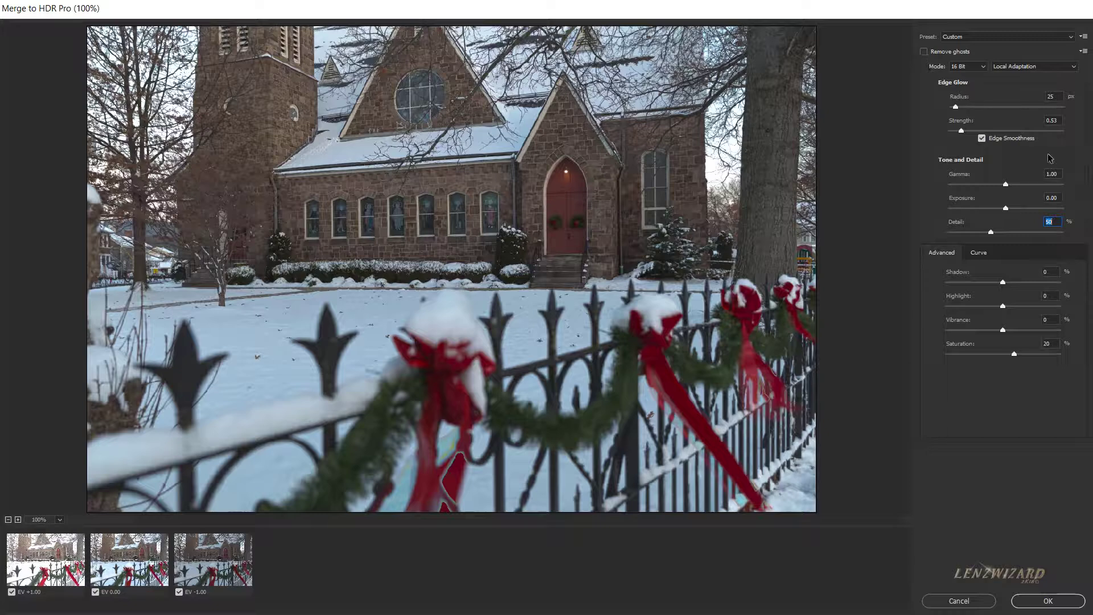
pyautogui.click(1054, 120)
pyautogui.click(924, 52)
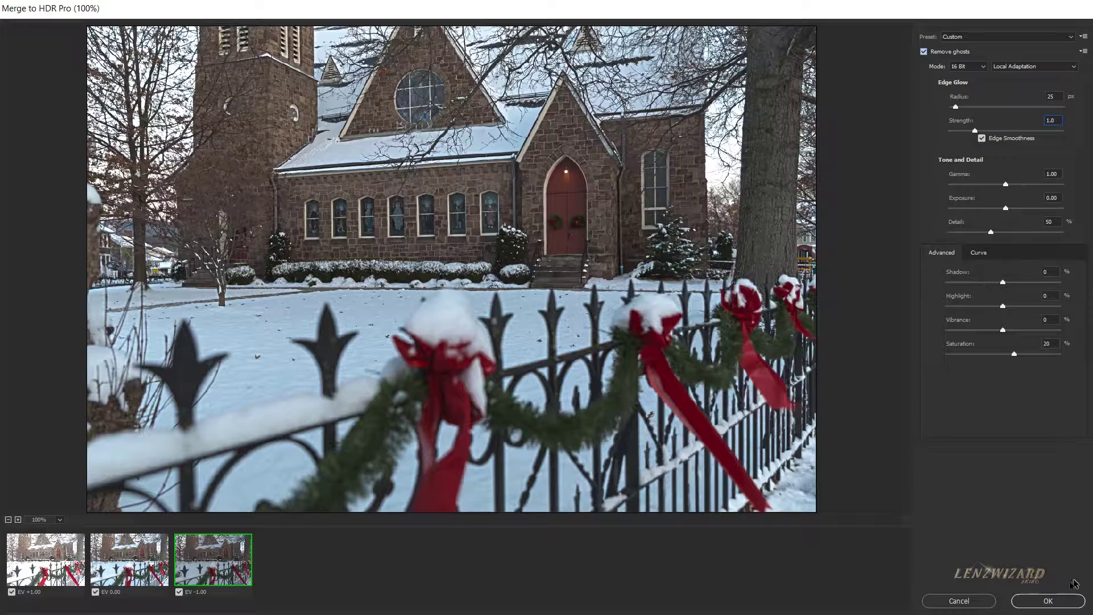
pyautogui.click(1068, 604)
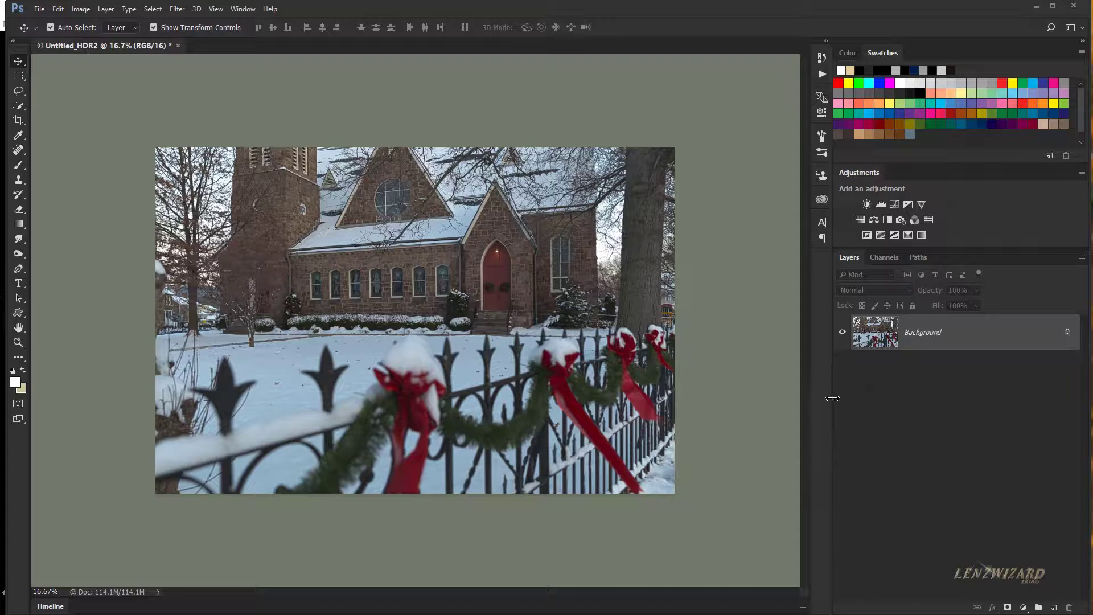
# Widen the canvas area and examine the church facade and windows closely in the merged HDR image
pyautogui.moveTo(832, 397); pyautogui.dragTo(935, 404)
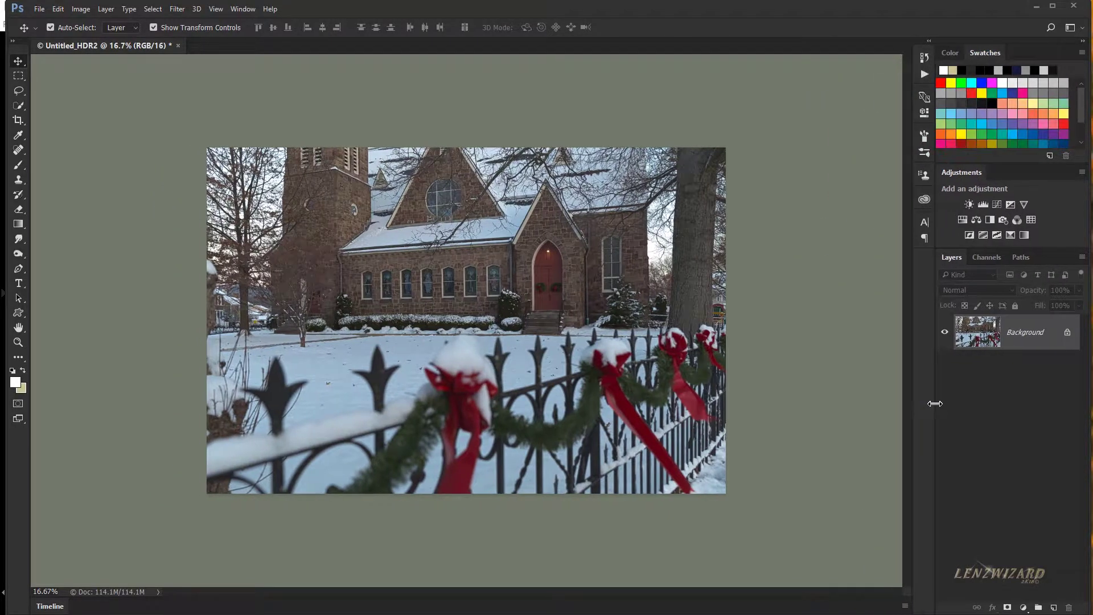
pyautogui.scroll(5, 475, 285)
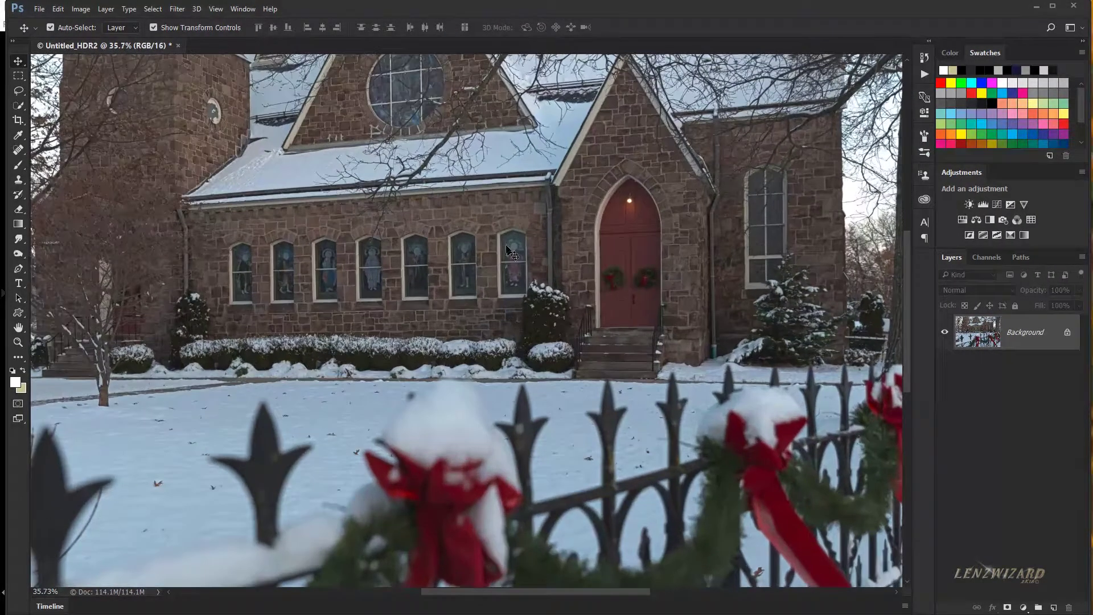
pyautogui.scroll(2, 504, 253)
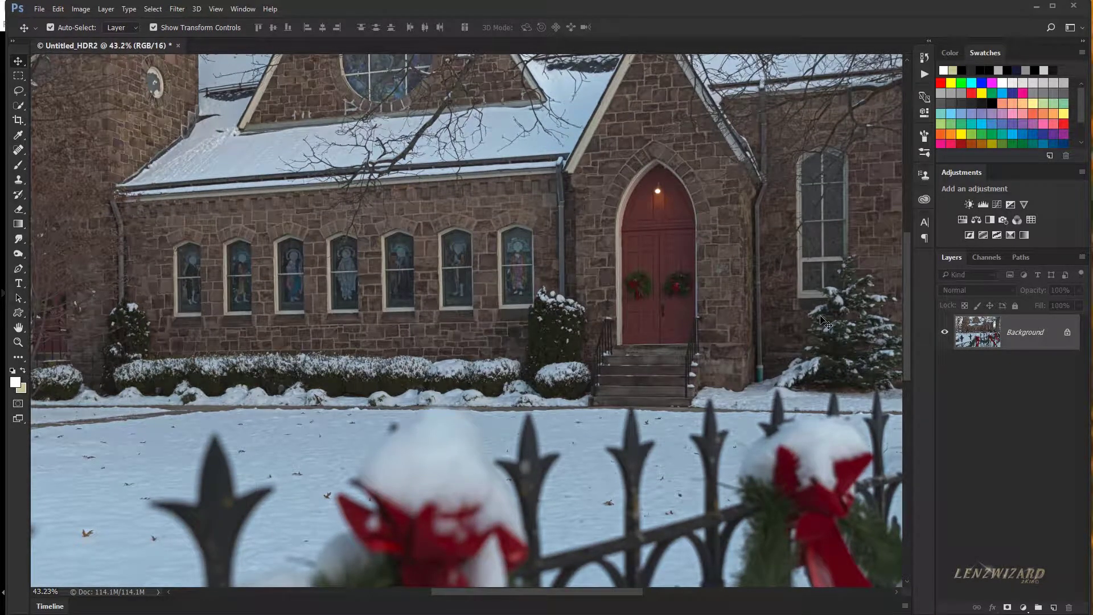
# Duplicate the merged church image into two new layers and add a Brightness/Contrast adjustment above them with Brightness at 71
pyautogui.hotkey('ctrl', 'j')
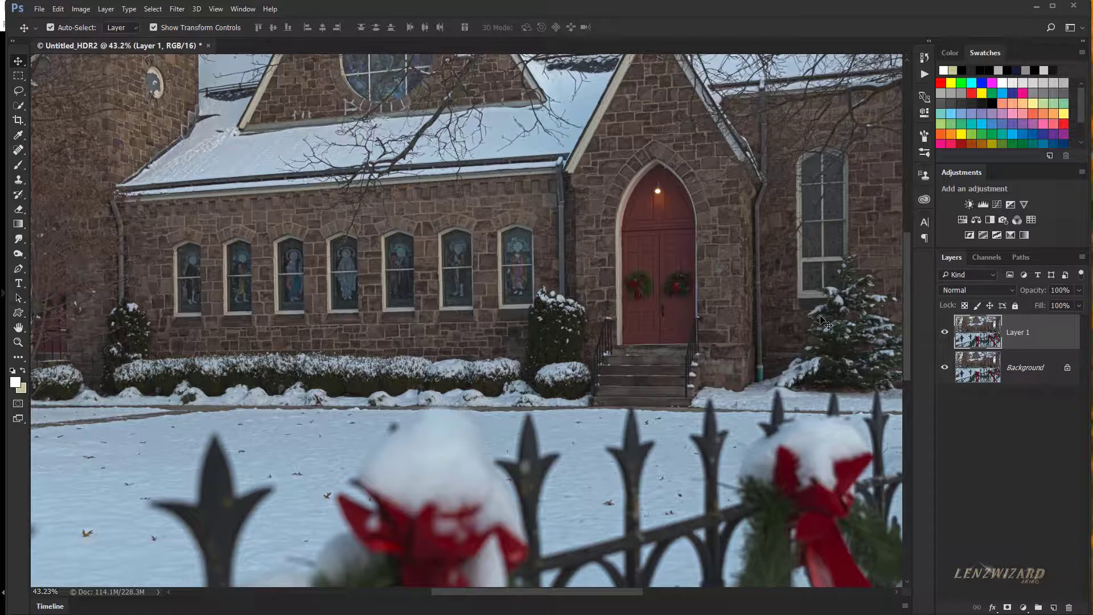
pyautogui.hotkey('ctrl', 'j')
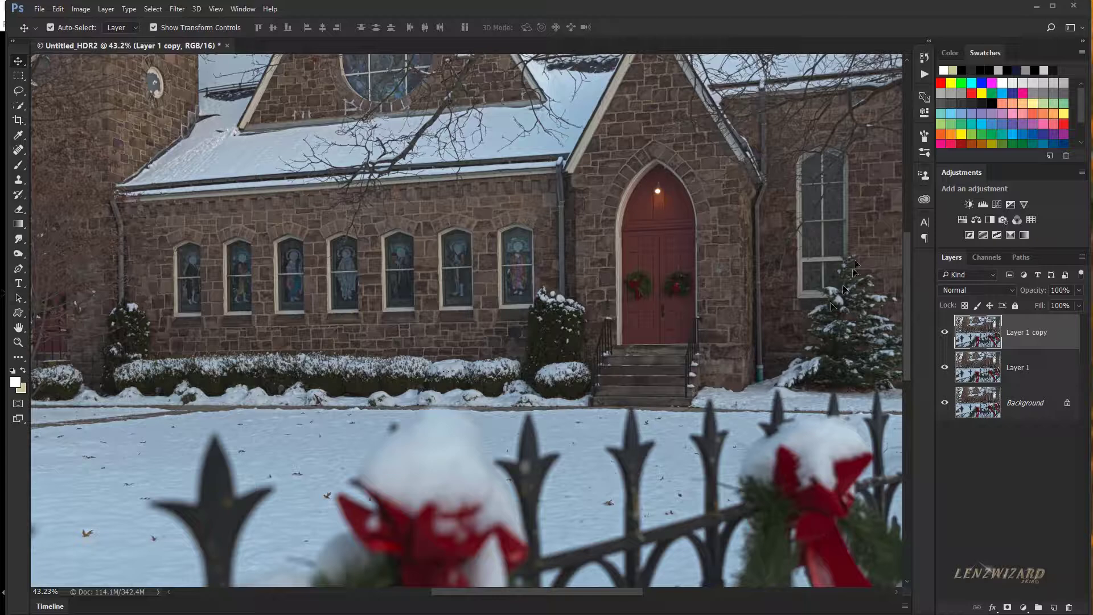
pyautogui.click(970, 206)
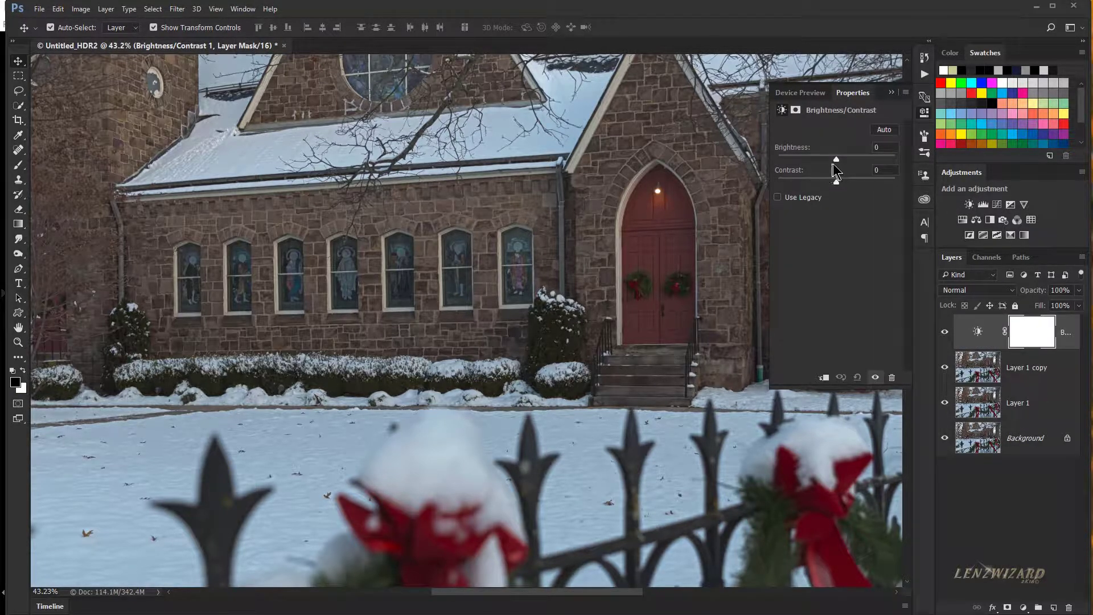
pyautogui.moveTo(835, 162); pyautogui.dragTo(863, 164)
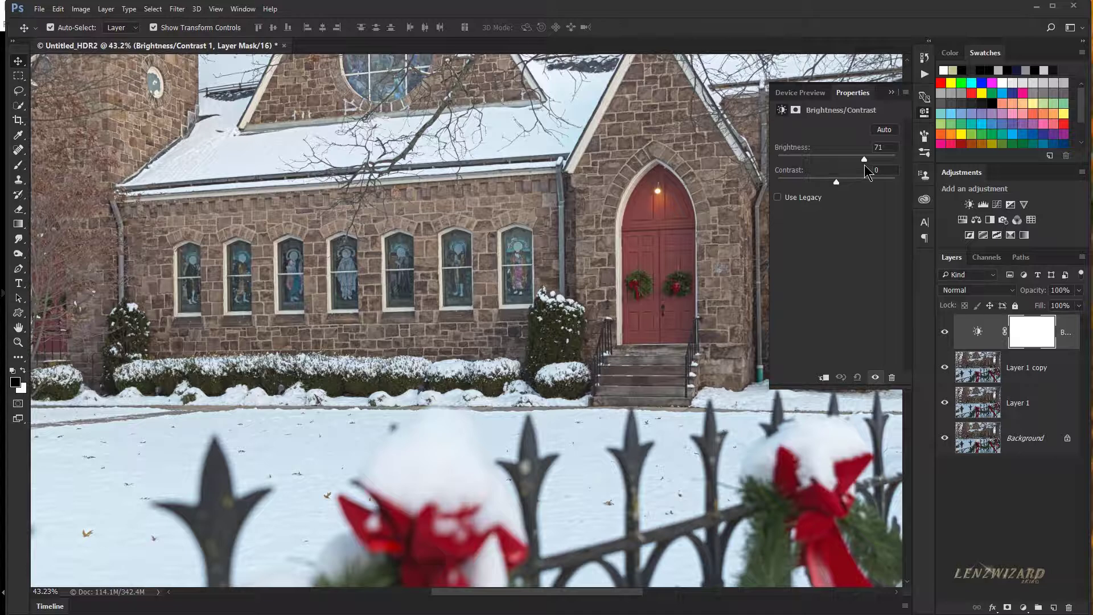
# Try the Multiply blend mode at 28% opacity on the upper copy of the church image
pyautogui.click(1033, 383)
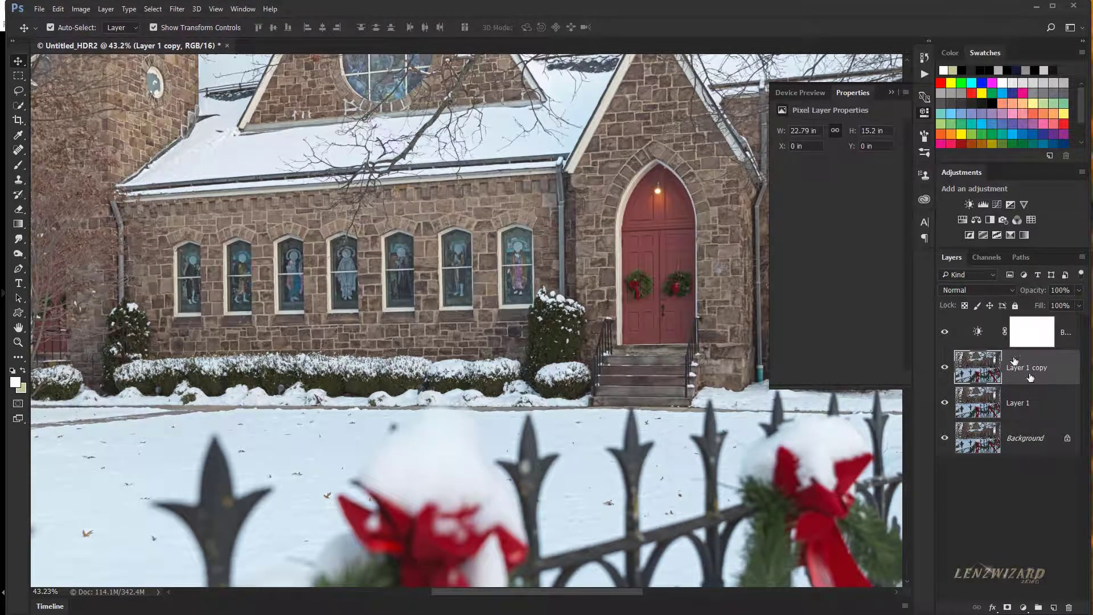
pyautogui.click(978, 290)
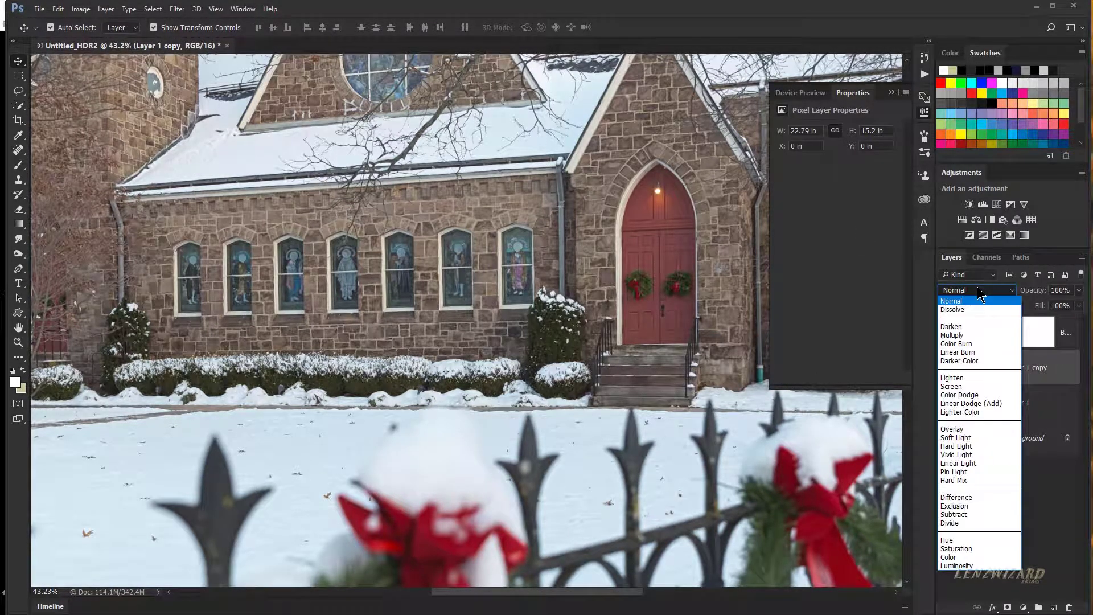
pyautogui.click(968, 336)
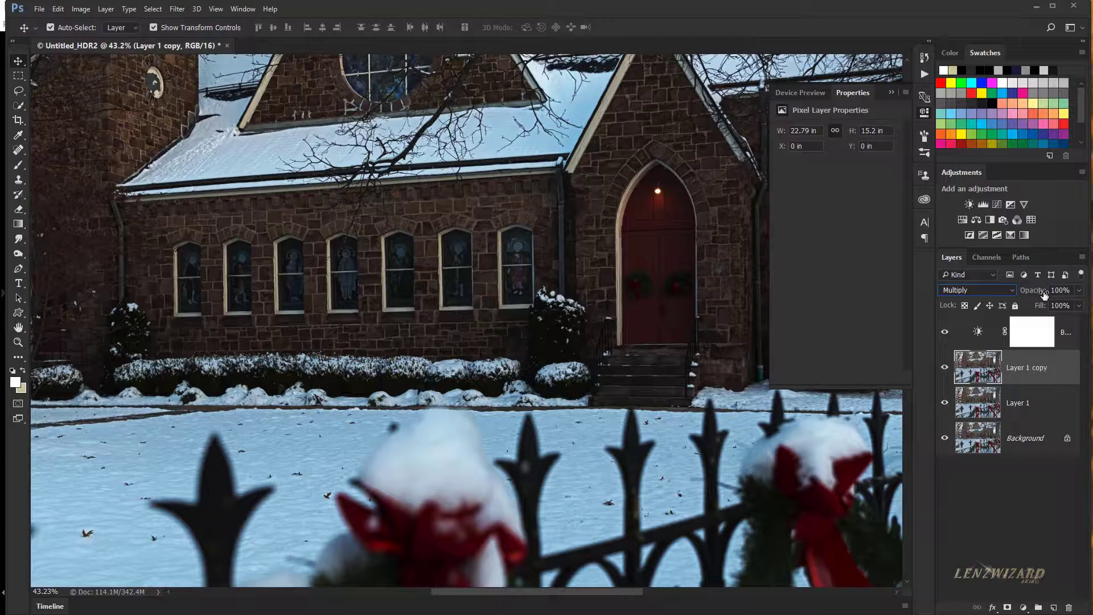
pyautogui.moveTo(1043, 293); pyautogui.dragTo(1002, 302)
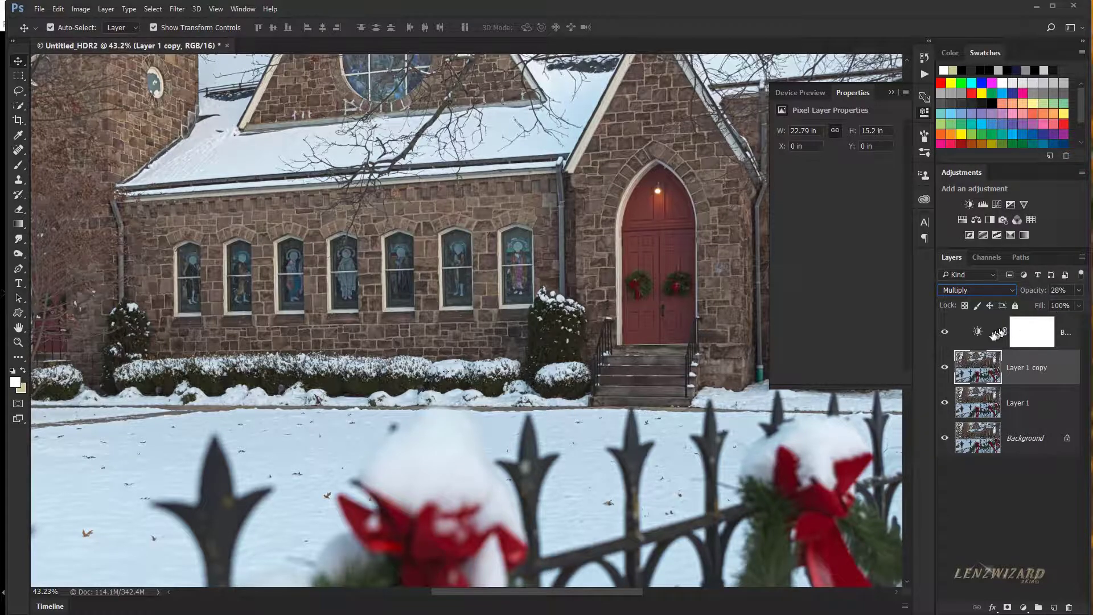
# Try raising the Brightness/Contrast adjustment's Contrast to 52 and return it to 0
pyautogui.click(974, 333)
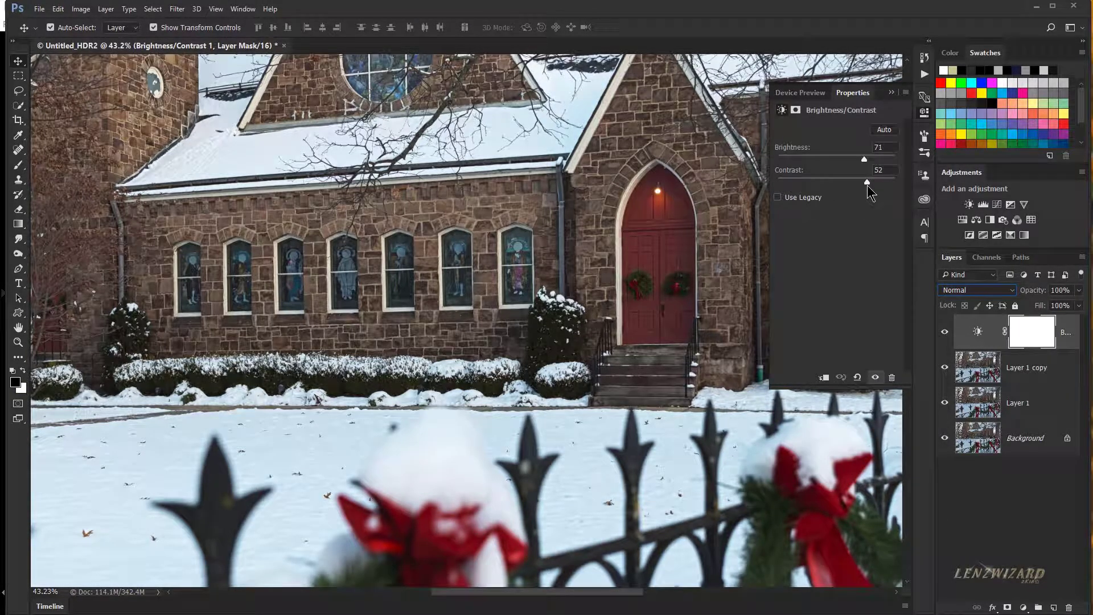
pyautogui.moveTo(849, 183); pyautogui.dragTo(868, 186)
pyautogui.moveTo(869, 186); pyautogui.dragTo(847, 183)
pyautogui.moveTo(778, 174); pyautogui.dragTo(769, 173)
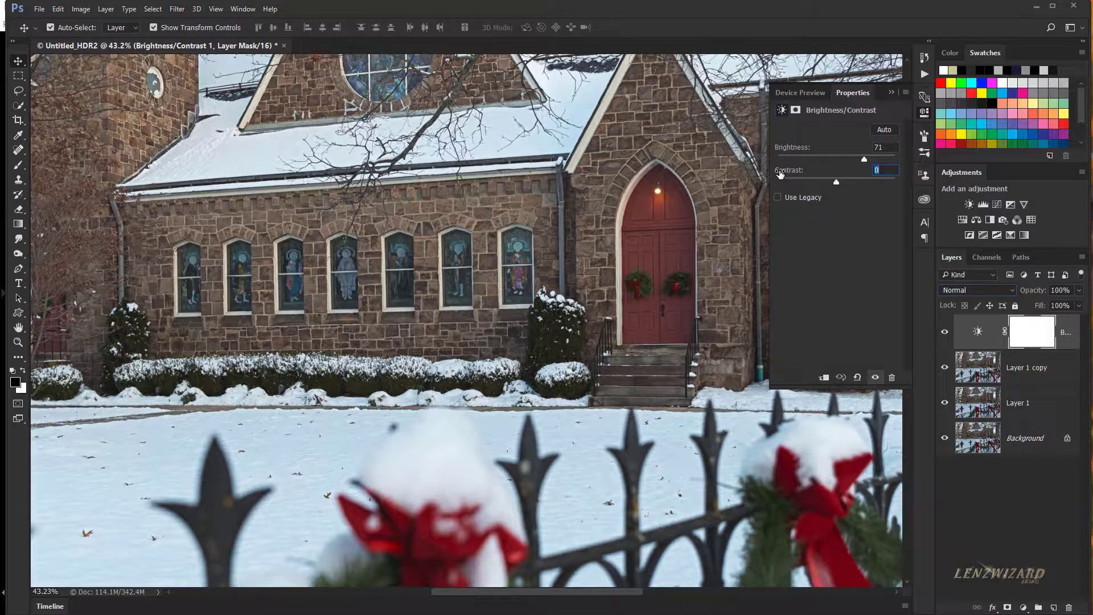
# Examine the stained-glass windows and red door up close, comparing the image with the Multiply layer hidden and shown
pyautogui.click(892, 93)
pyautogui.scroll(4, 450, 257)
pyautogui.scroll(2, 606, 161)
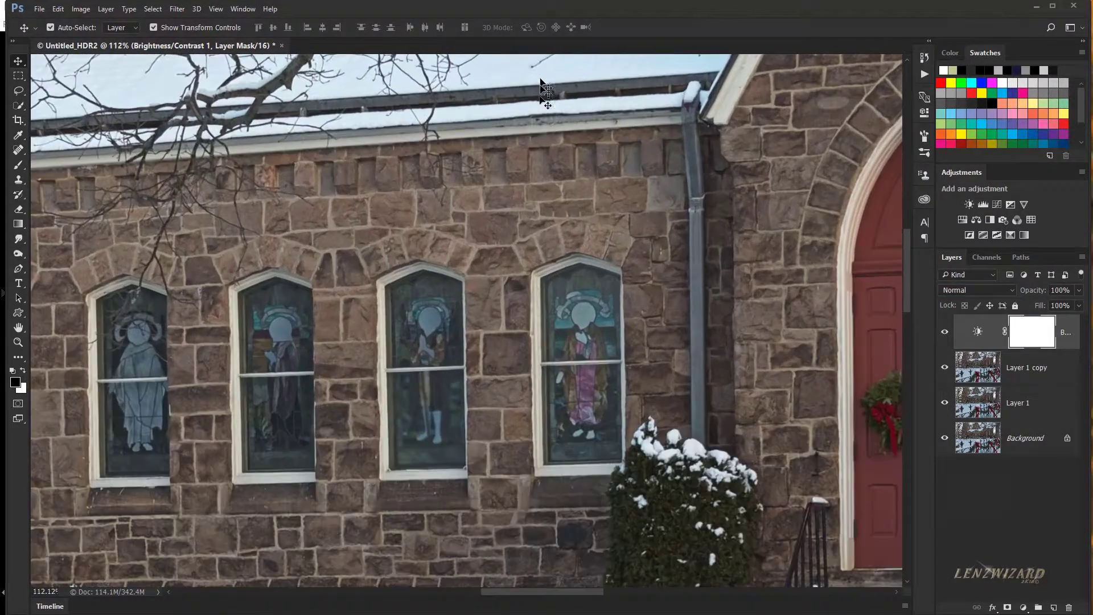
pyautogui.moveTo(725, 341); pyautogui.dragTo(362, 299)
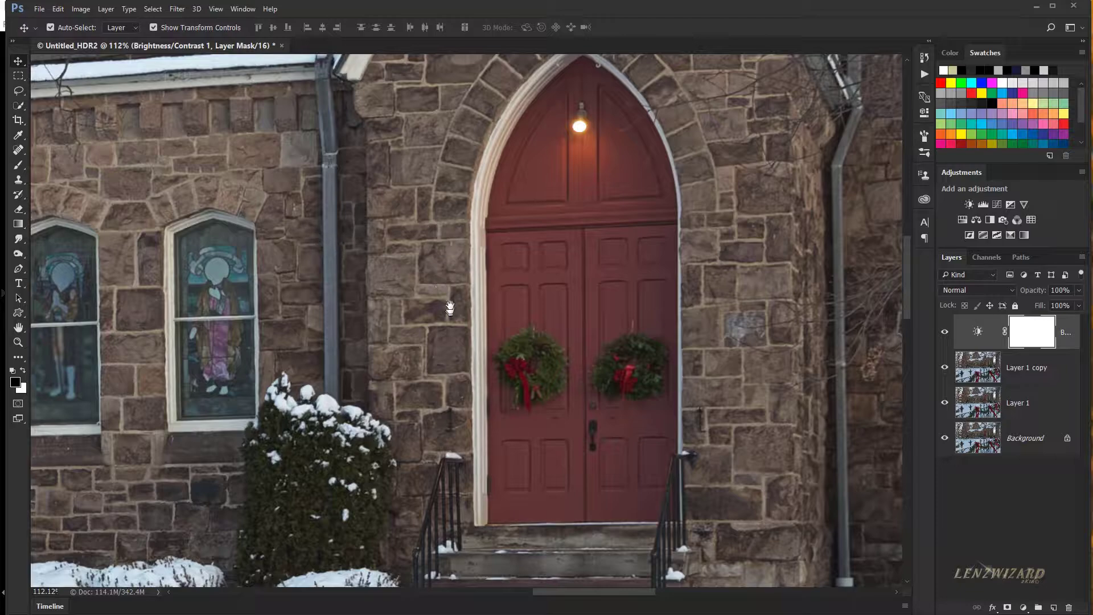
pyautogui.moveTo(396, 288); pyautogui.dragTo(897, 272)
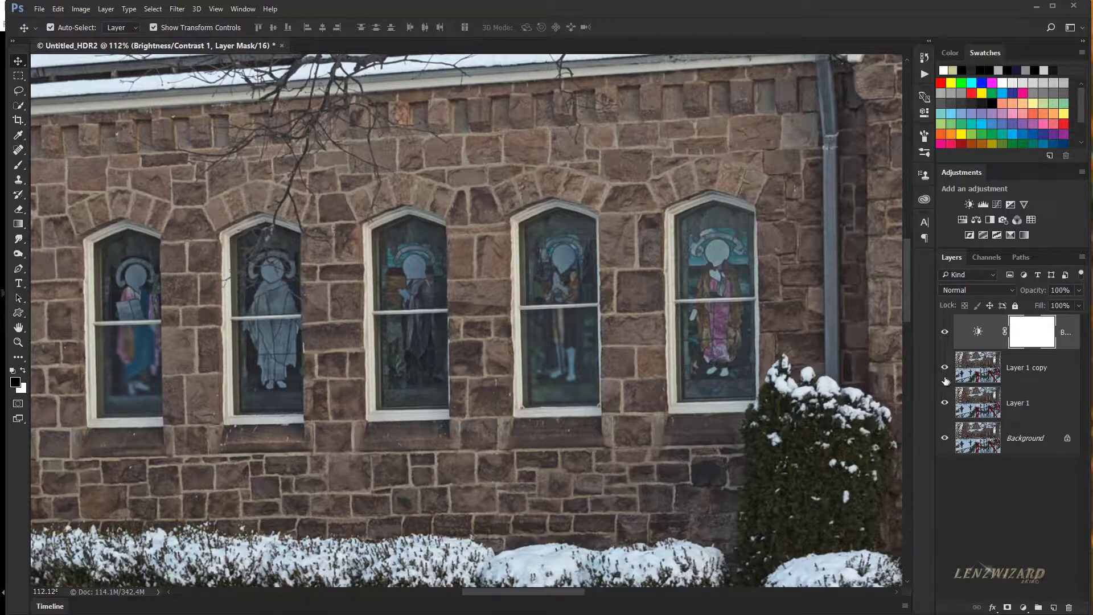
pyautogui.click(944, 368)
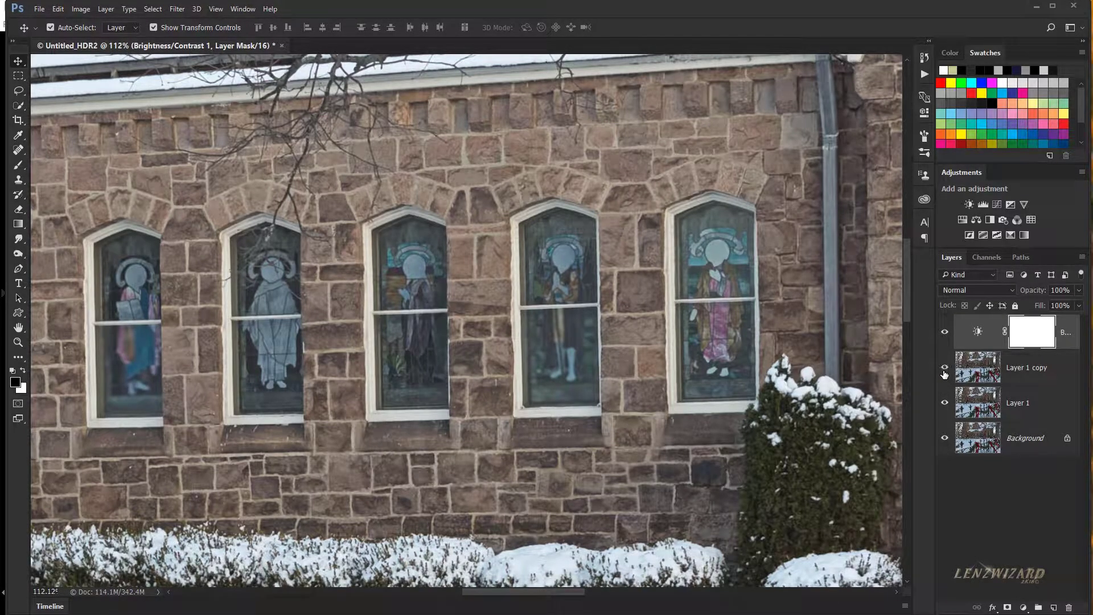
pyautogui.click(944, 370)
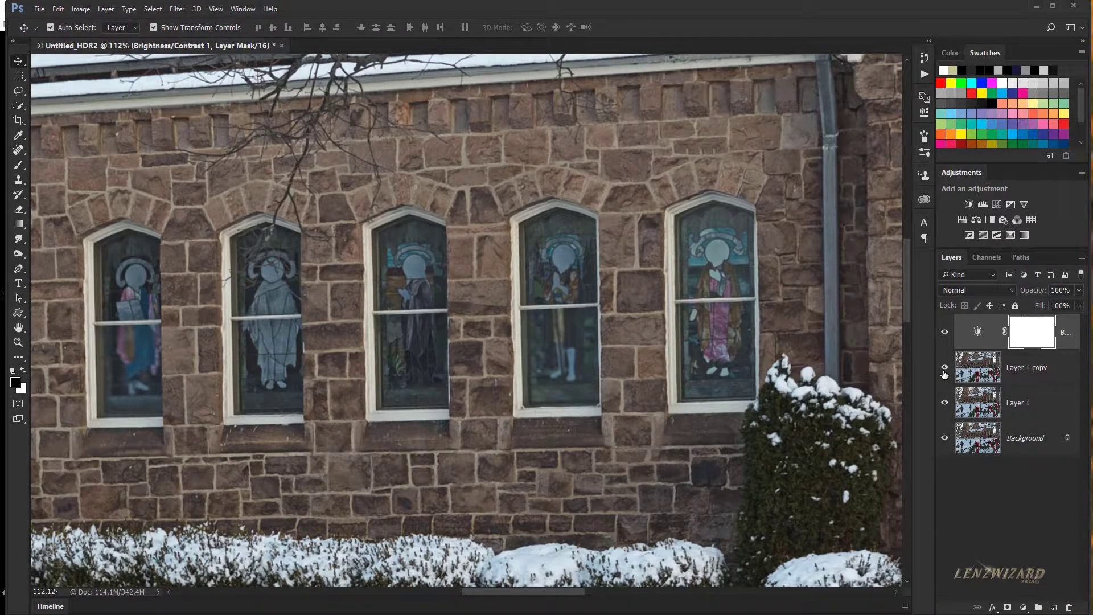
# Hide the Brightness/Contrast adjustment and restore the upper image copy to Normal blending at 100% opacity
pyautogui.click(1033, 380)
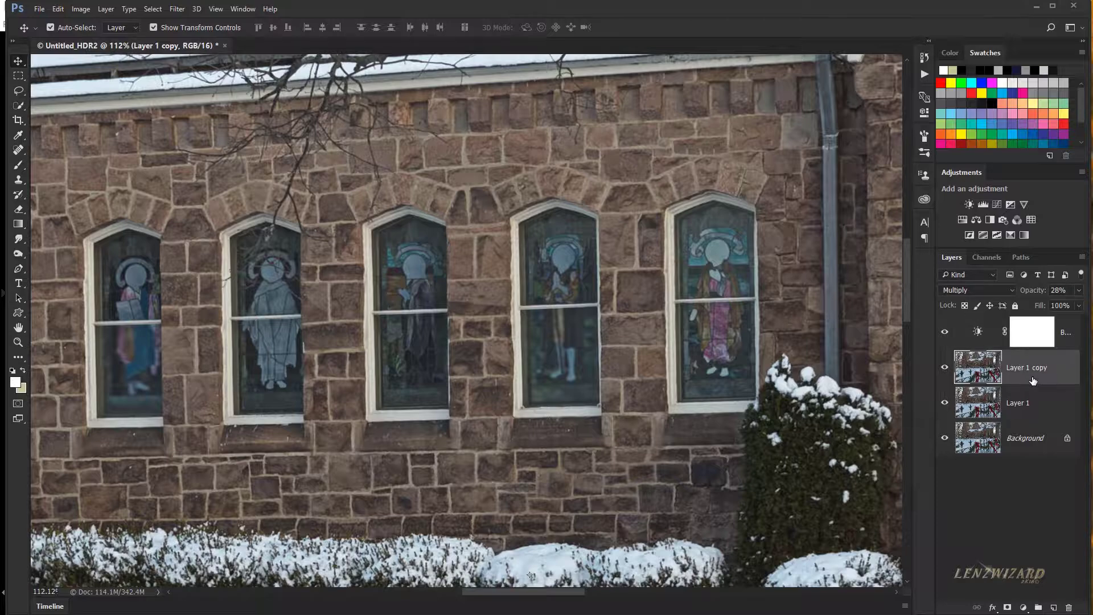
pyautogui.click(944, 332)
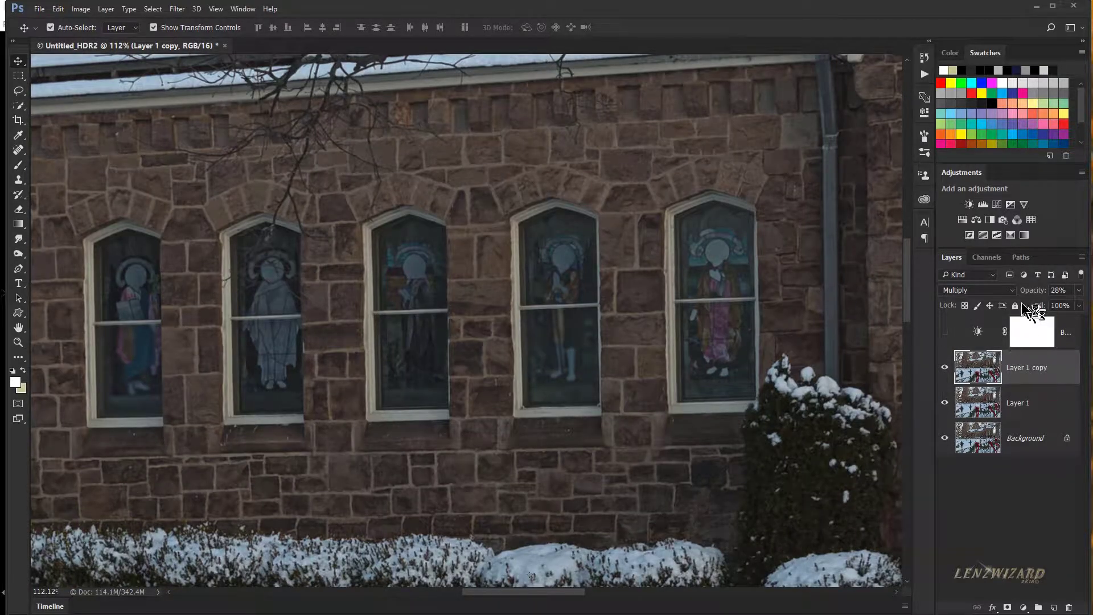
pyautogui.moveTo(1024, 291); pyautogui.dragTo(1065, 292)
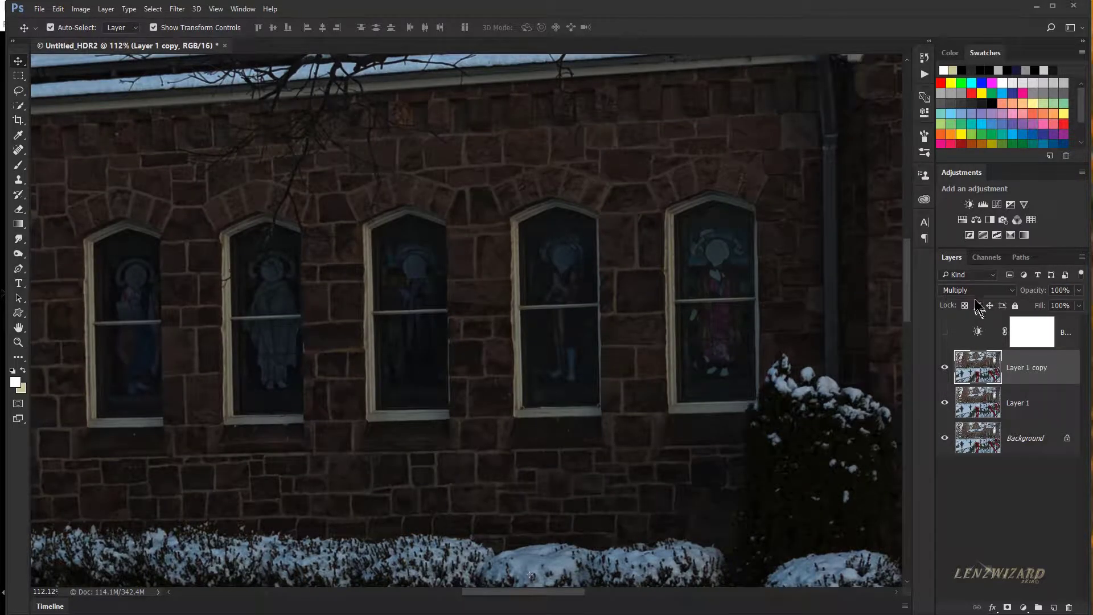
pyautogui.click(977, 291)
pyautogui.click(974, 302)
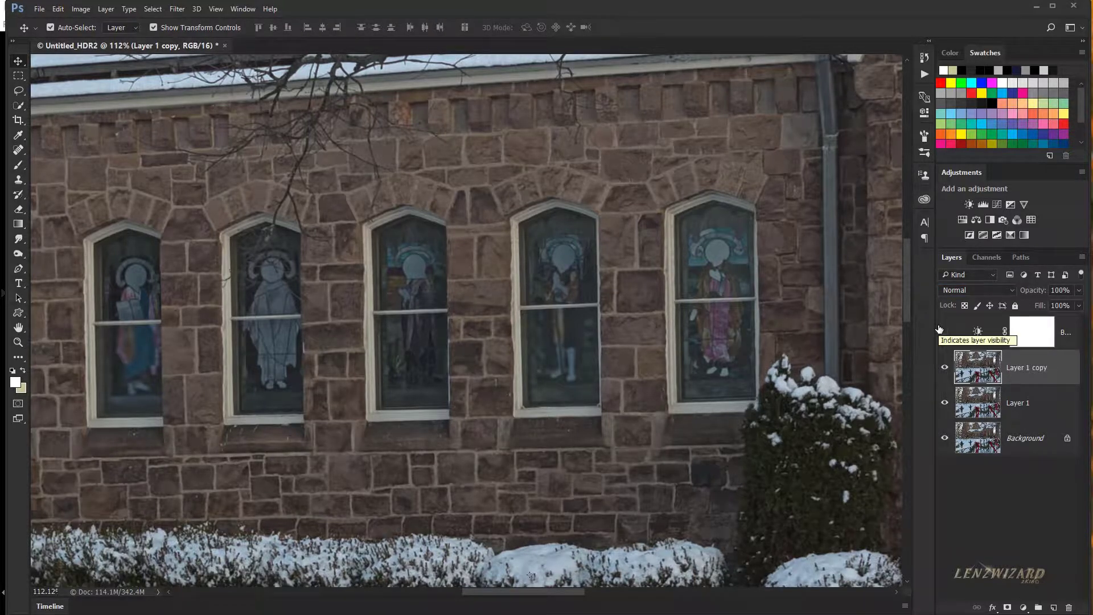
# Convert the upper image copy into a smart object for re-editable smart filters
pyautogui.rightClick(1034, 362)
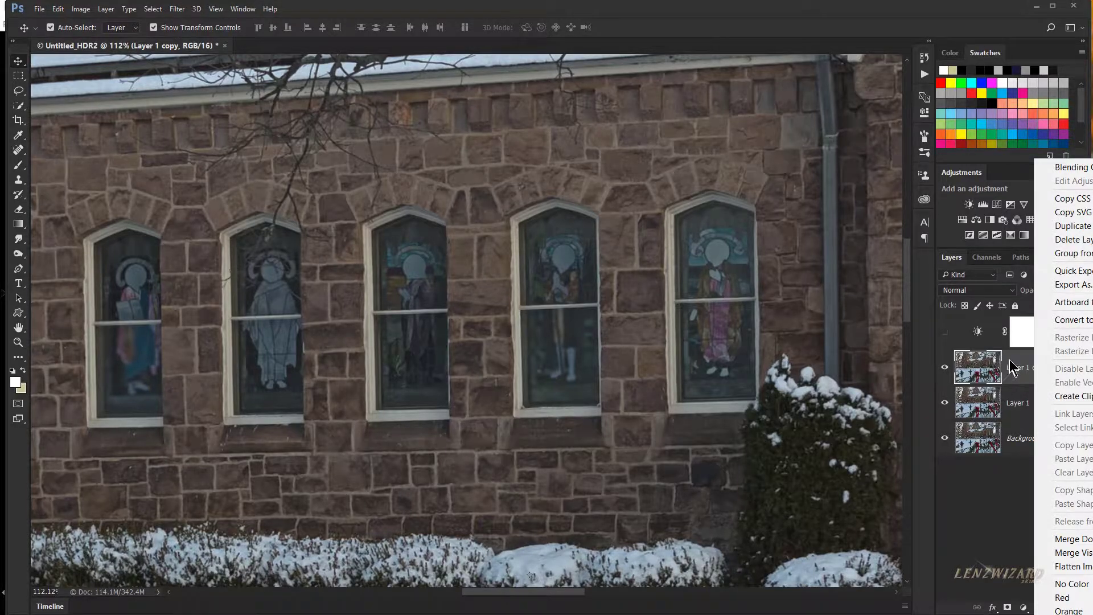
pyautogui.click(1011, 358)
pyautogui.click(177, 10)
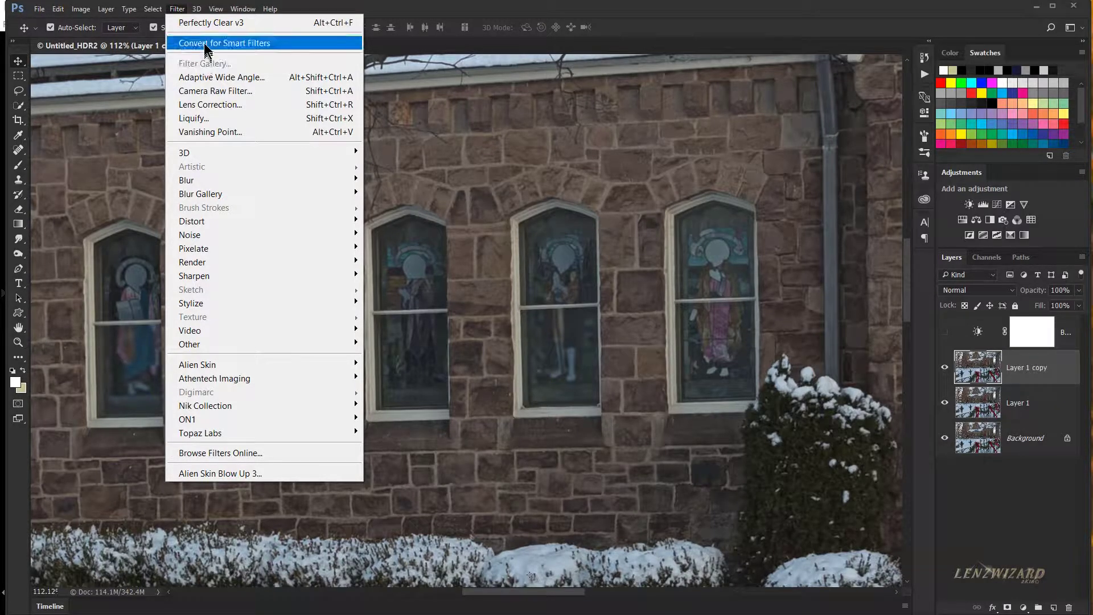
pyautogui.click(219, 44)
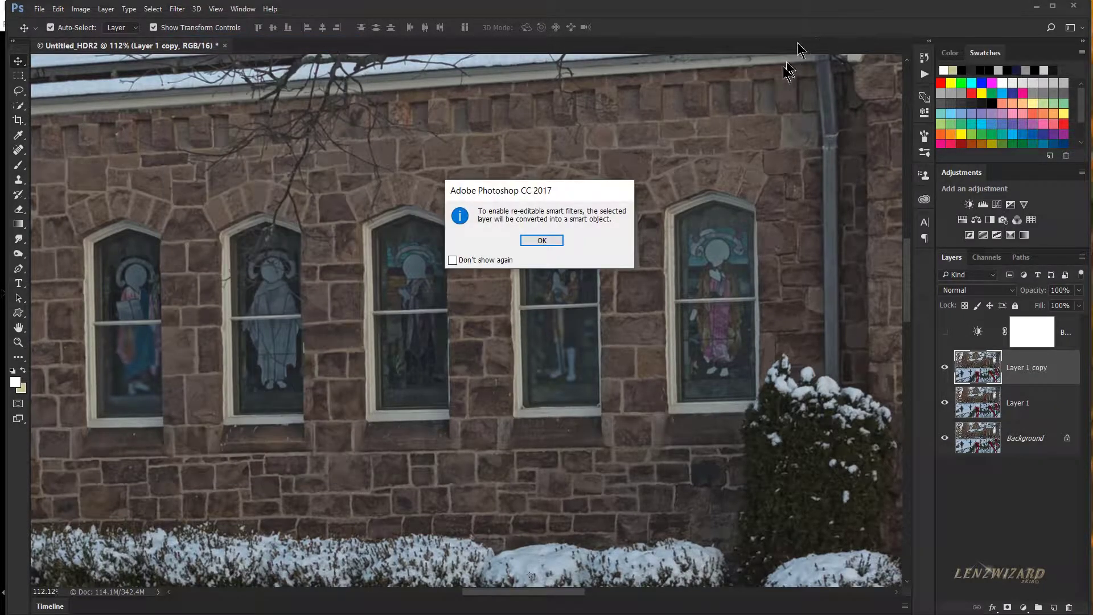
pyautogui.click(555, 242)
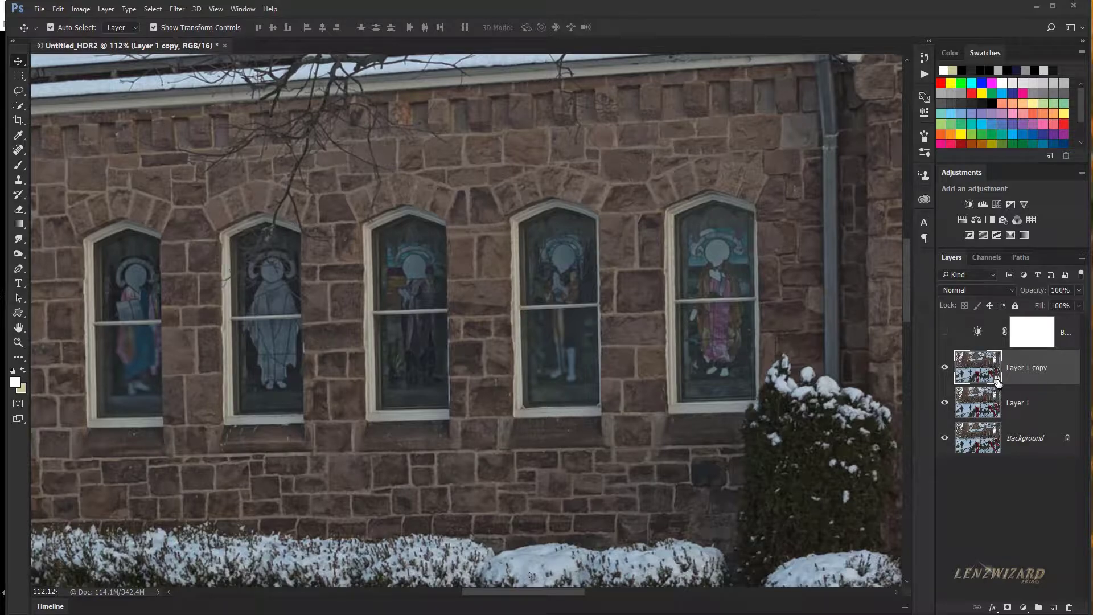
# Open the Perfectly Clear v3 filter on the smart object and compare its Intelligent Auto, Vivid and Landscapes presets
pyautogui.click(177, 10)
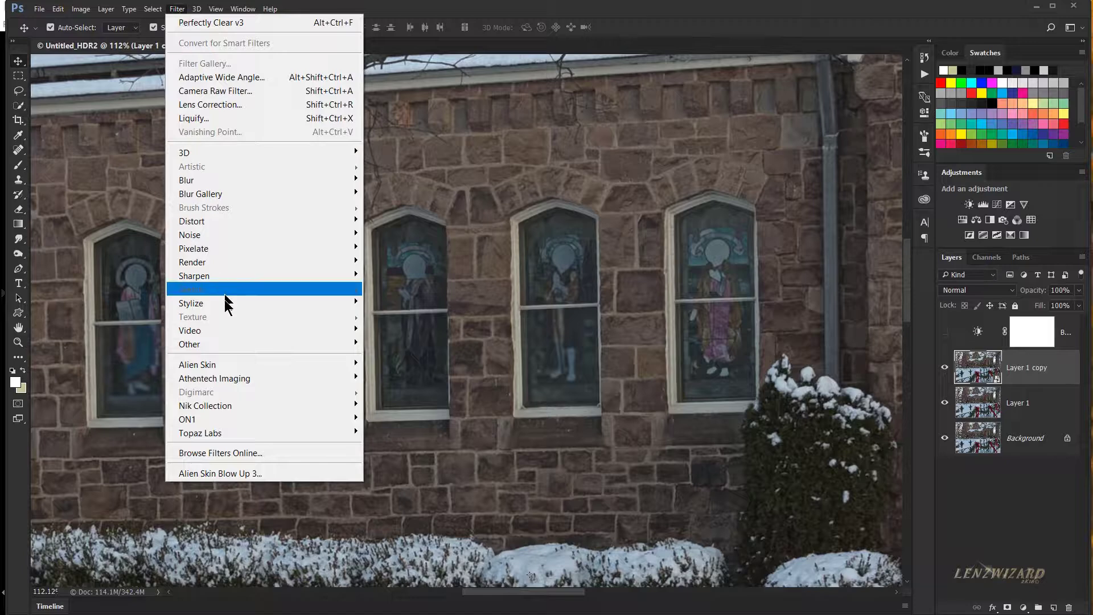
pyautogui.moveTo(233, 379)
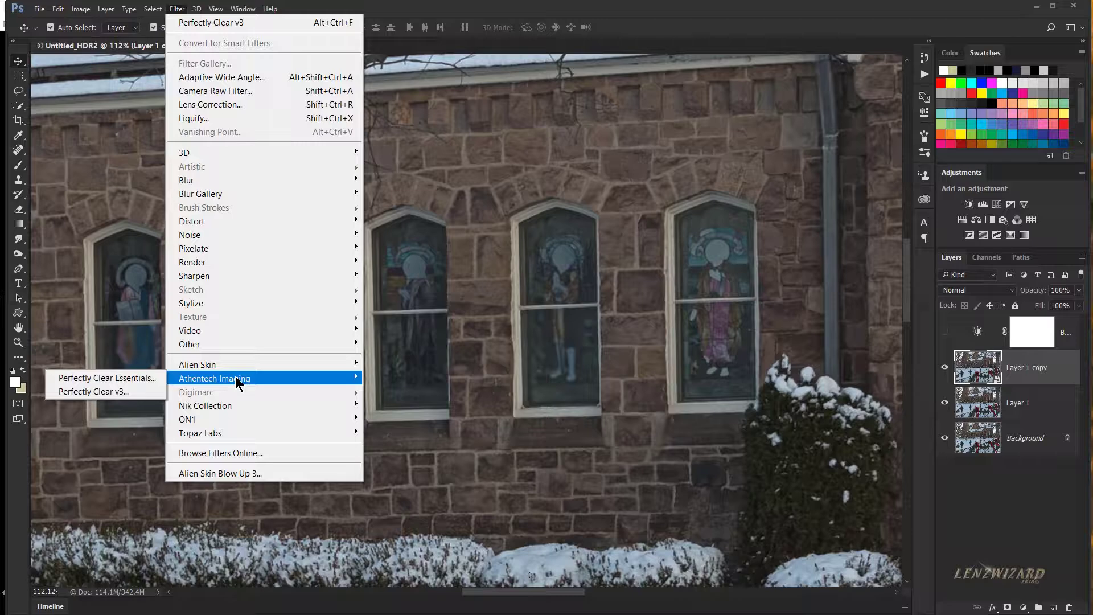
pyautogui.click(142, 392)
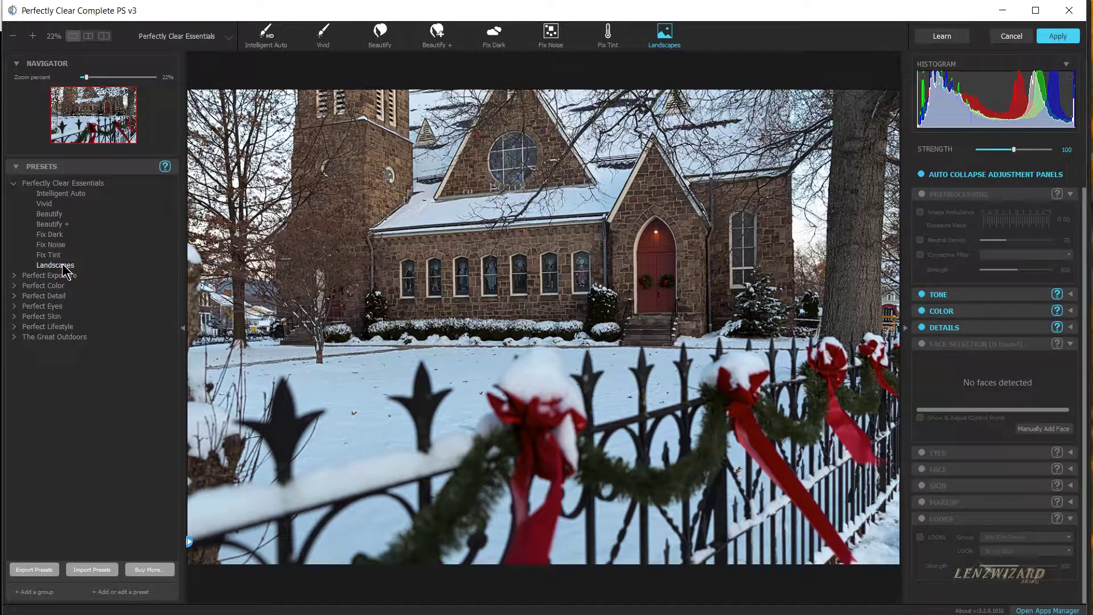
pyautogui.moveTo(65, 270)
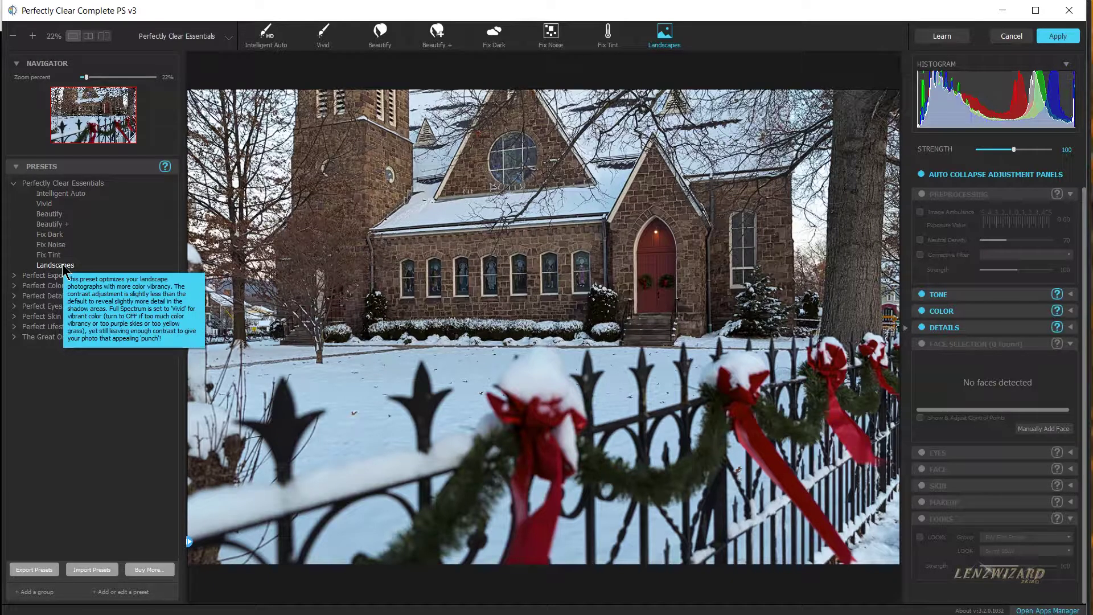
pyautogui.click(54, 193)
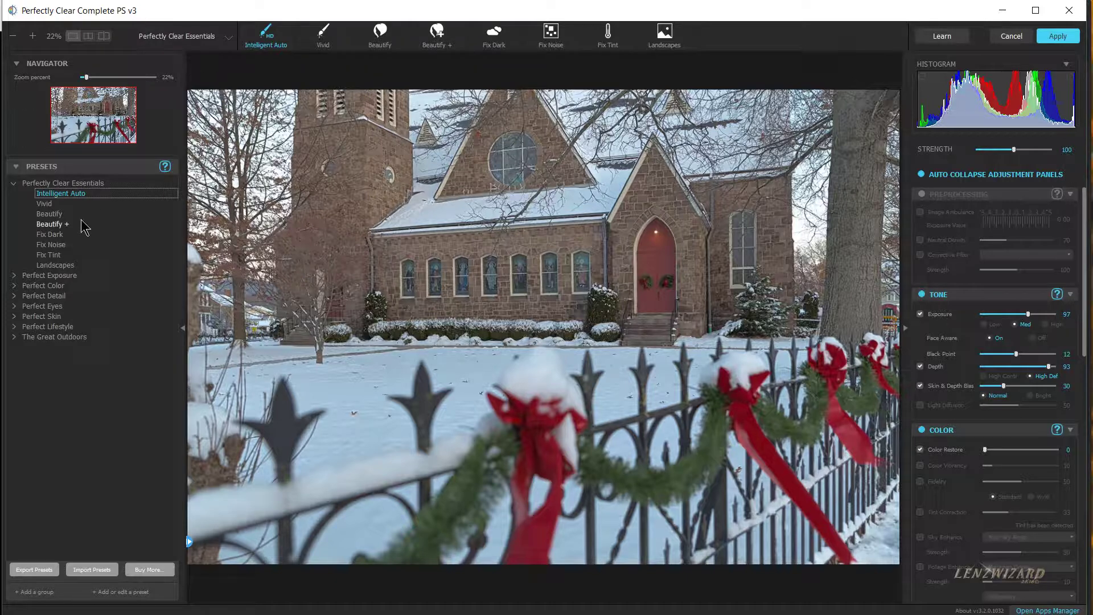
pyautogui.click(46, 204)
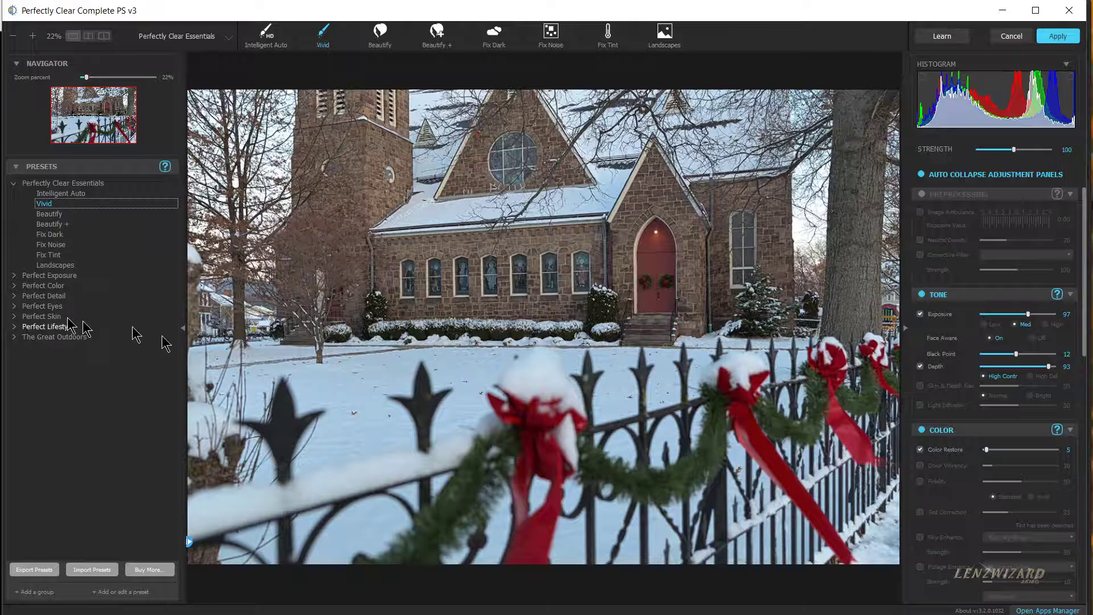
pyautogui.click(55, 265)
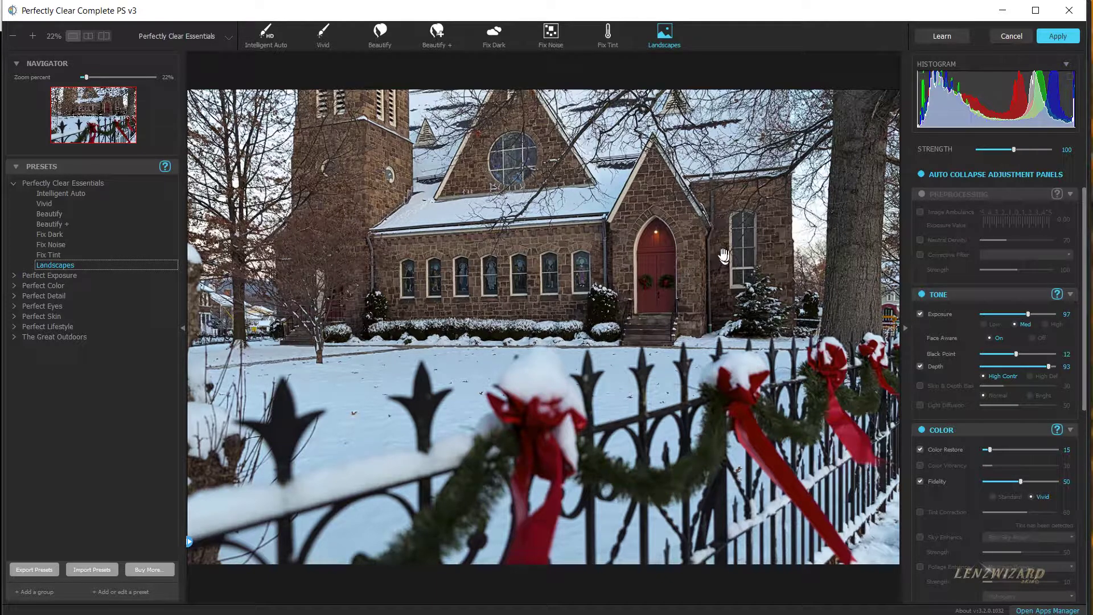
# Try lowering the preset's overall Strength to 90 and return it to 100
pyautogui.moveTo(1013, 150)
pyautogui.mouseDown()
pyautogui.moveTo(999, 151)
pyautogui.moveTo(1010, 151)
pyautogui.mouseUp()
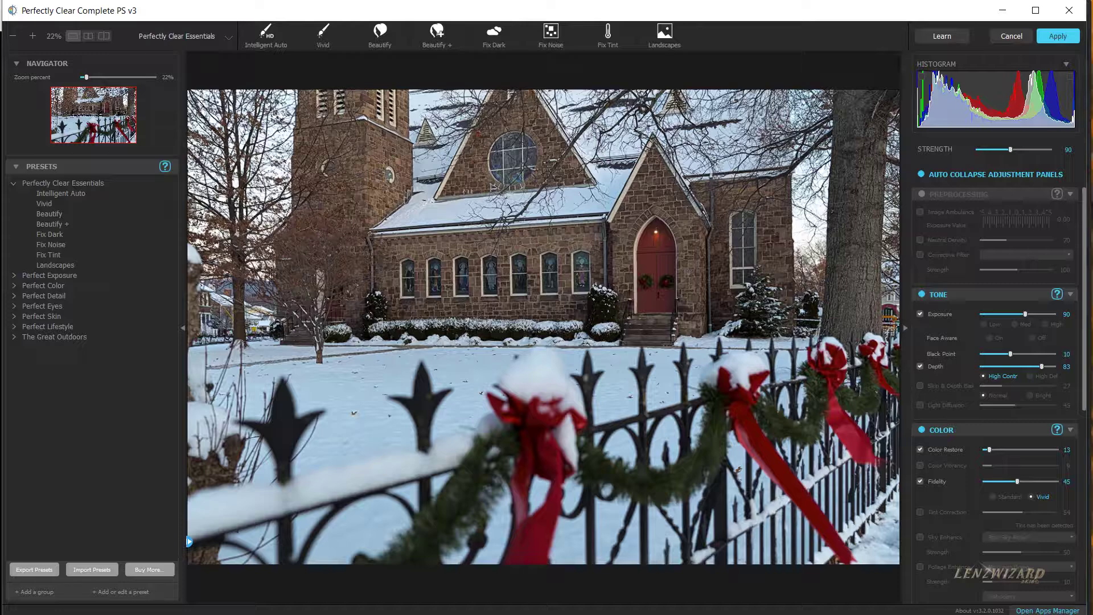
pyautogui.doubleClick(1068, 150)
pyautogui.write('100')
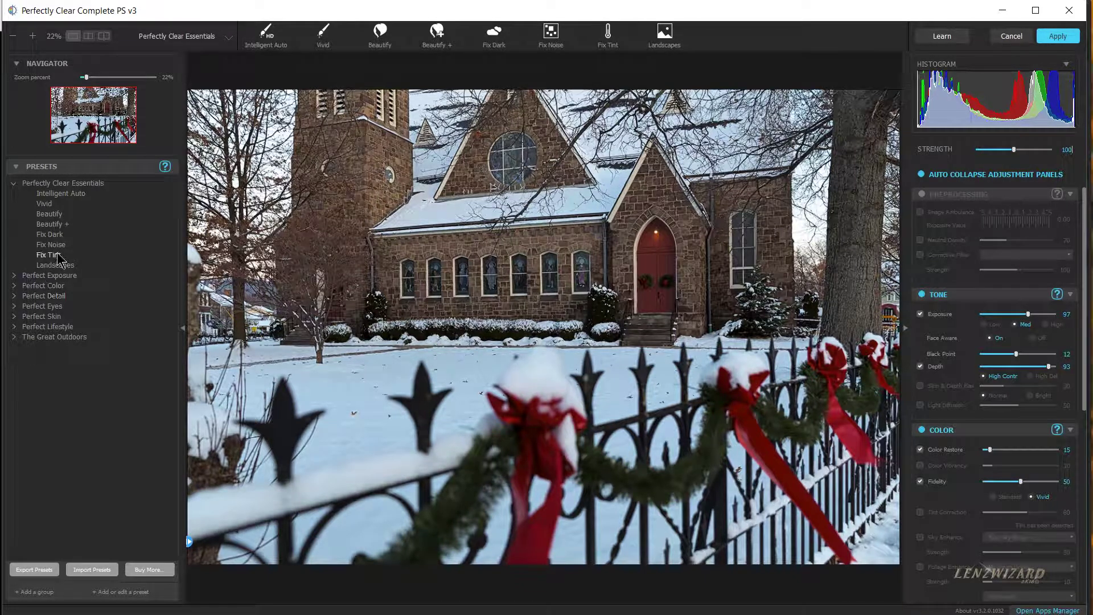
# Apply the Perfectly Clear filter to the smart object using the Landscapes preset at Strength 100
pyautogui.click(73, 265)
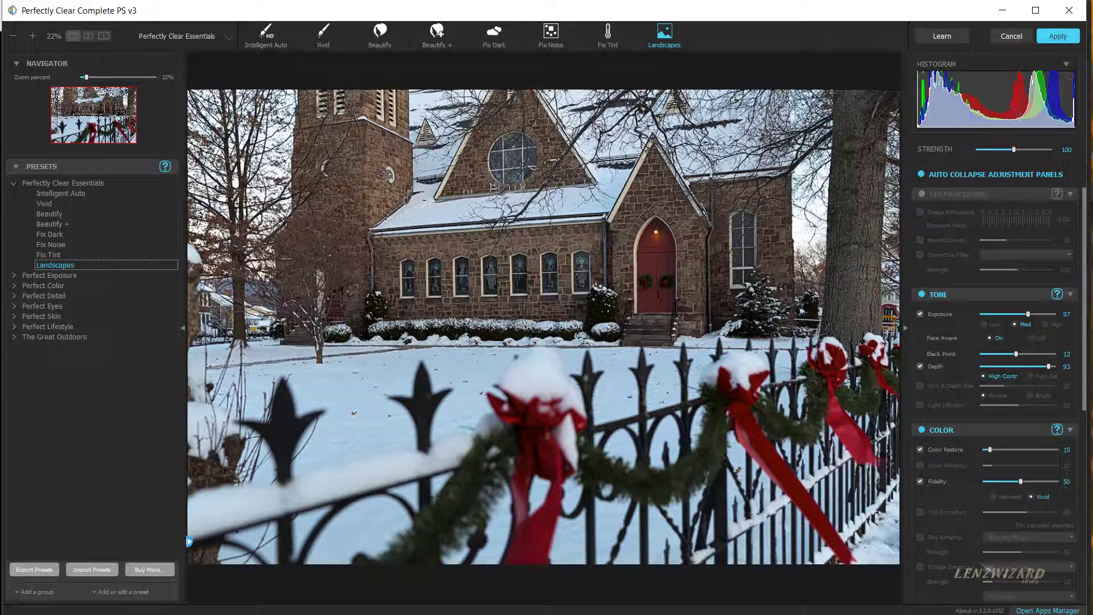
pyautogui.click(1058, 37)
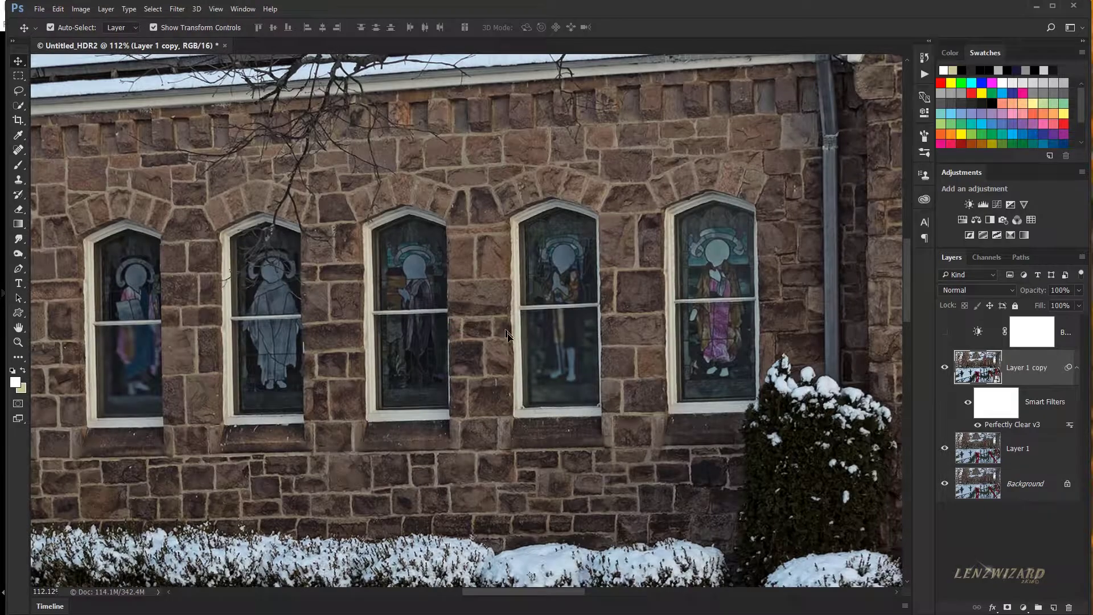
pyautogui.scroll(-6, 508, 338)
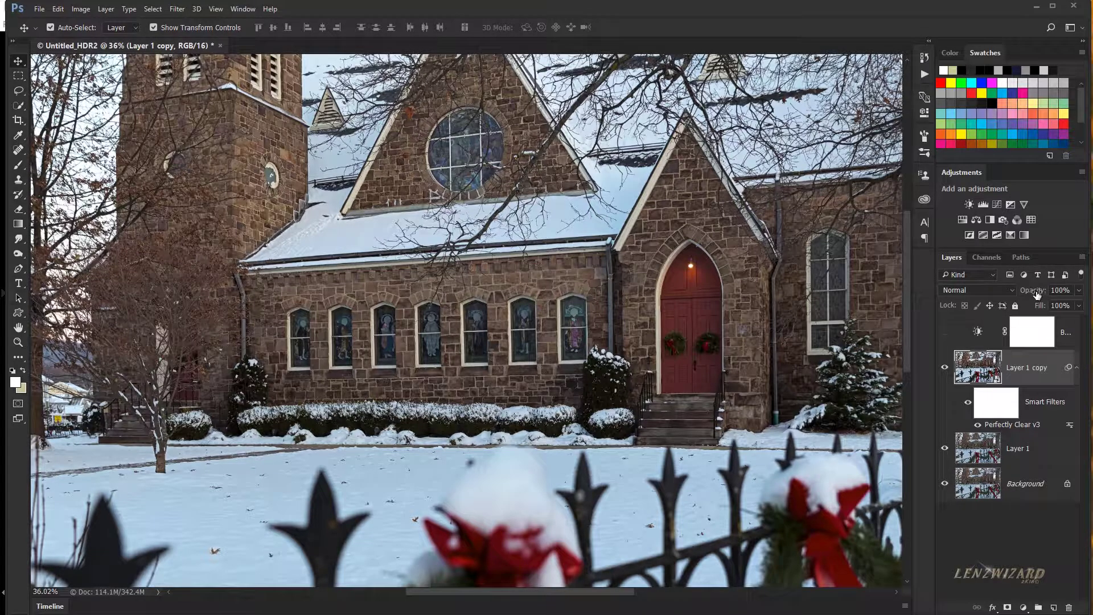
# Set the opacity of the Layer 1 copy smart object to 99% and inspect the church's stonework up close
pyautogui.moveTo(1037, 294)
pyautogui.mouseDown()
pyautogui.moveTo(1014, 294)
pyautogui.moveTo(1037, 294)
pyautogui.mouseUp()
pyautogui.scroll(1, 507, 299)
pyautogui.scroll(8, 537, 279)
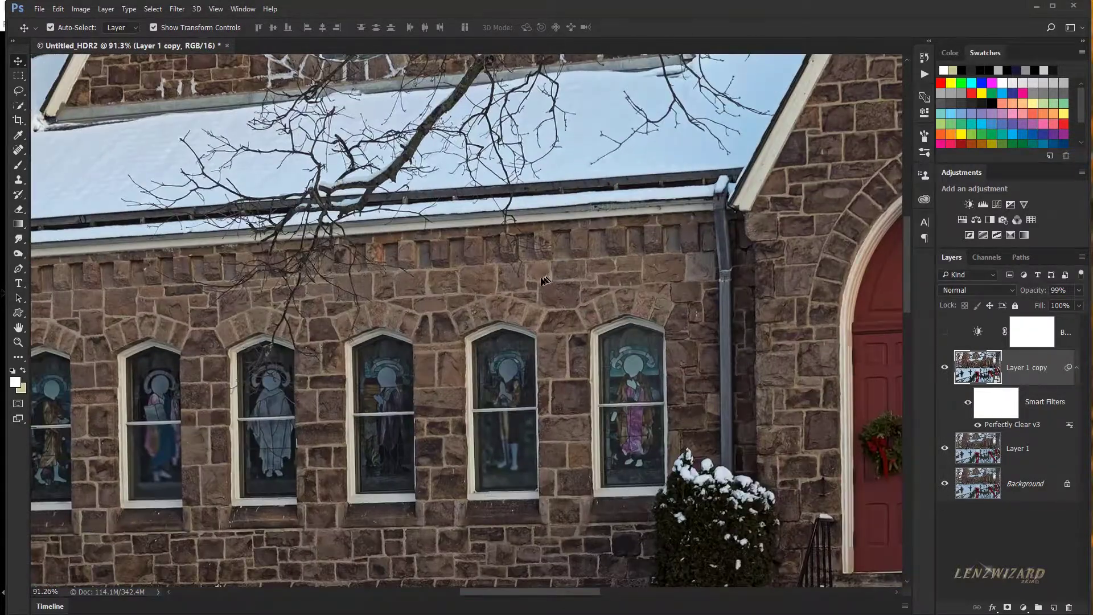
pyautogui.scroll(-12, 537, 278)
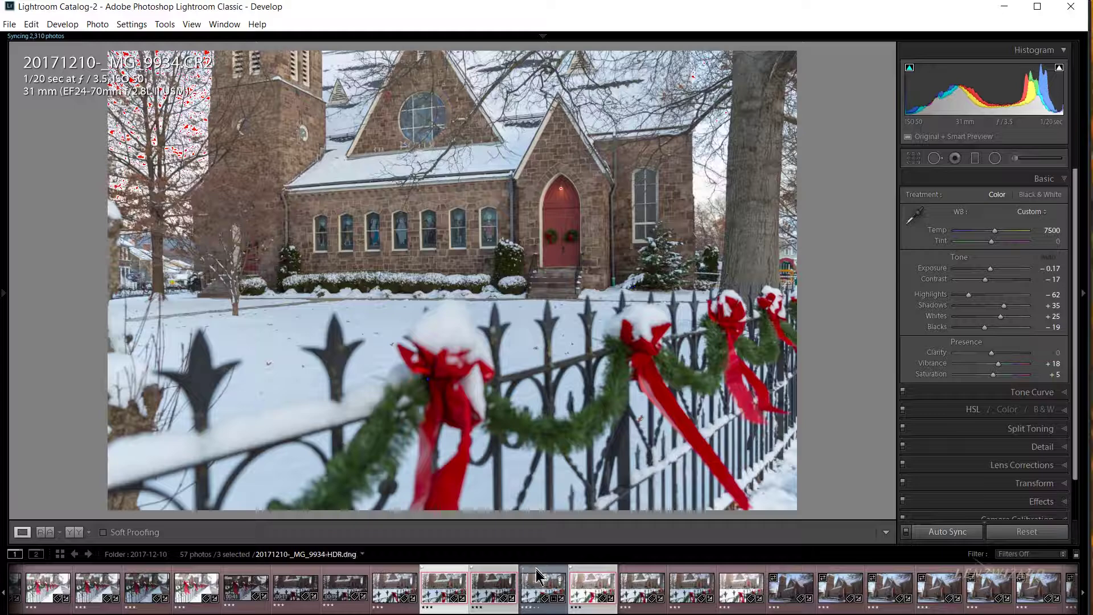
# Select the merged 20171210-_MG_9934-HDR.dng in Lightroom and open it in Photoshop, keeping its embedded color profile
pyautogui.click(540, 586)
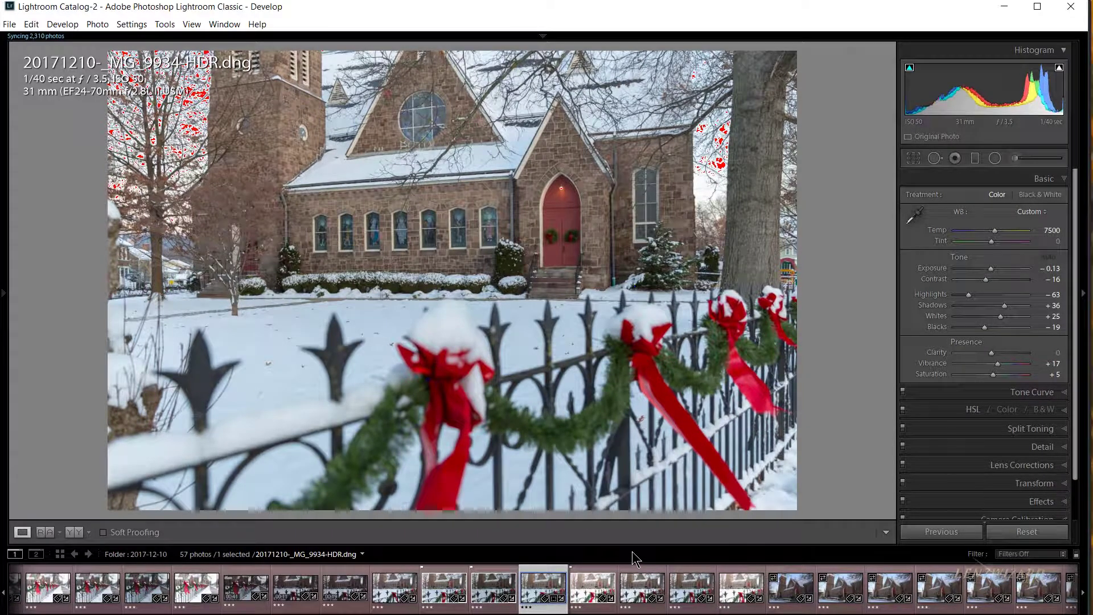
pyautogui.hotkey('alt', 'Tab')
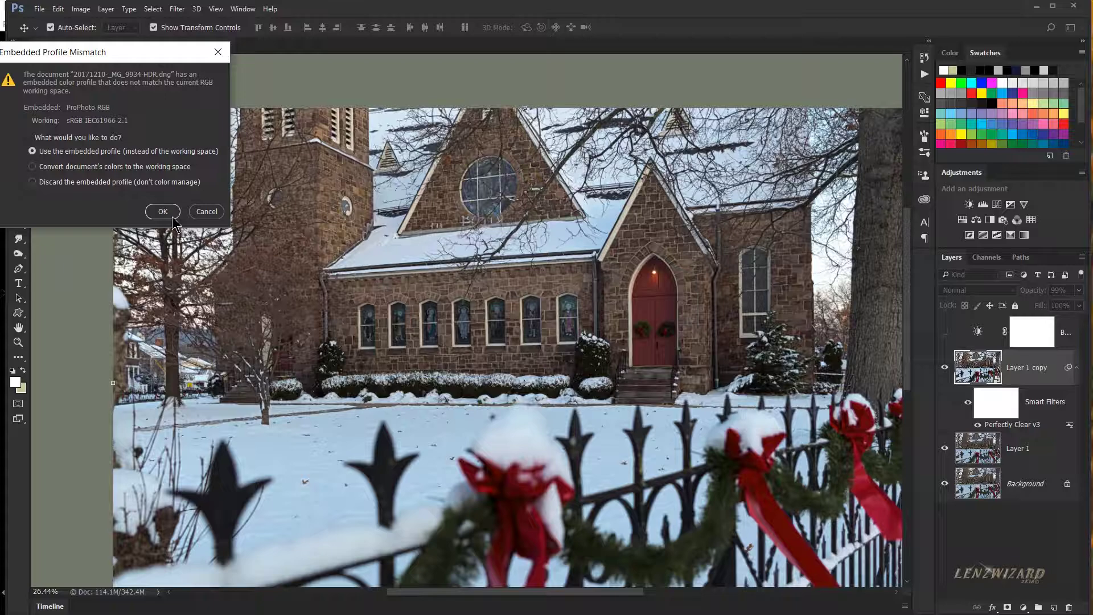
pyautogui.click(170, 213)
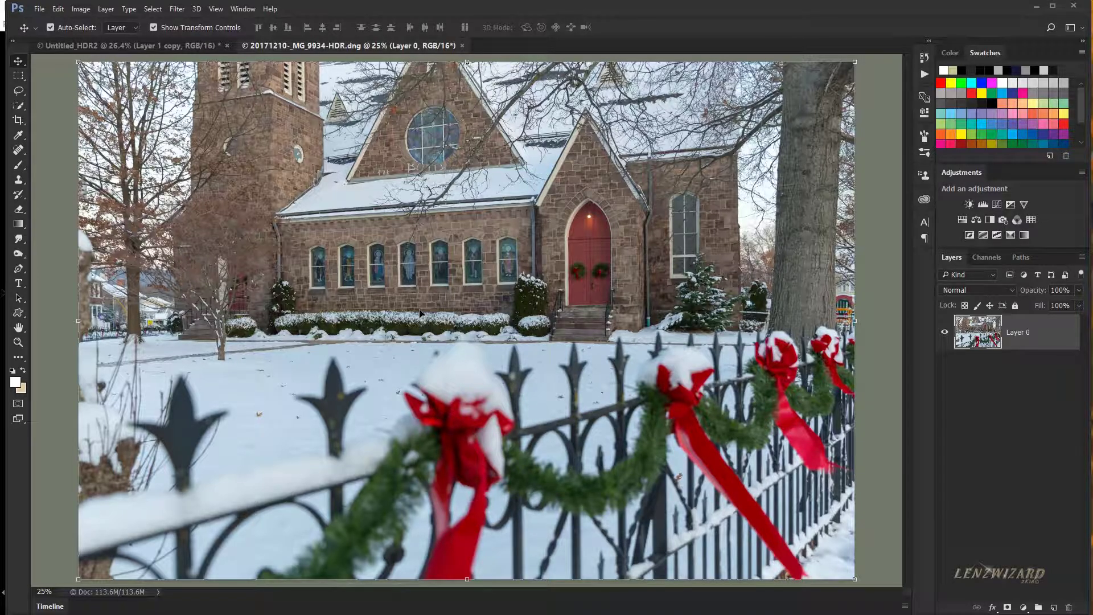
# Copy the Lightroom HDR image into Untitled_HDR2 above Layer 1 copy, converting its colors to preserve their appearance
pyautogui.hotkey('ctrl', 'j')
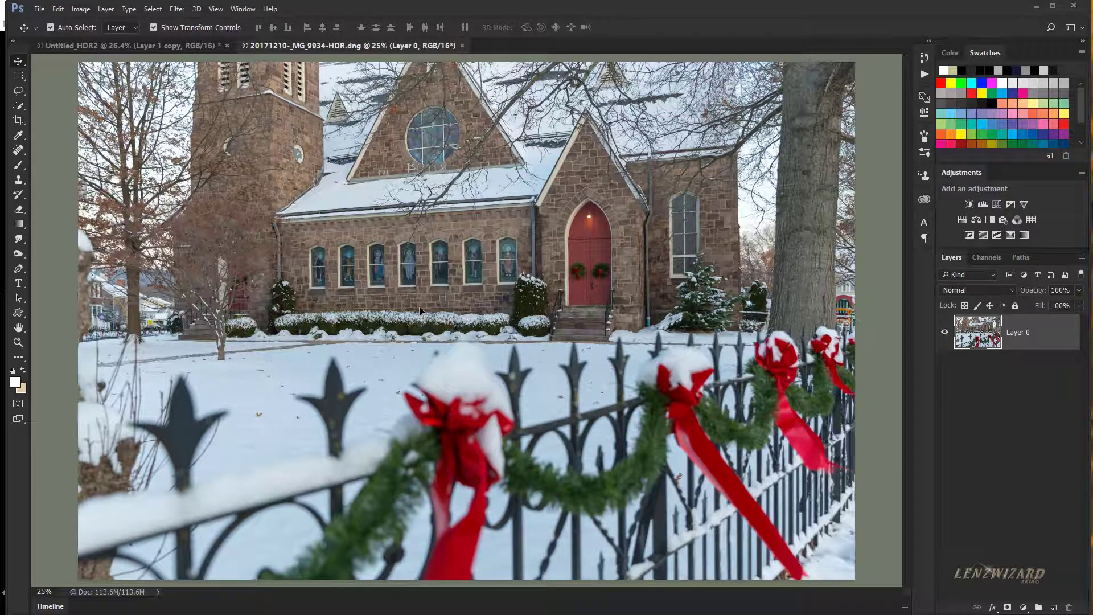
pyautogui.moveTo(420, 310); pyautogui.dragTo(365, 268)
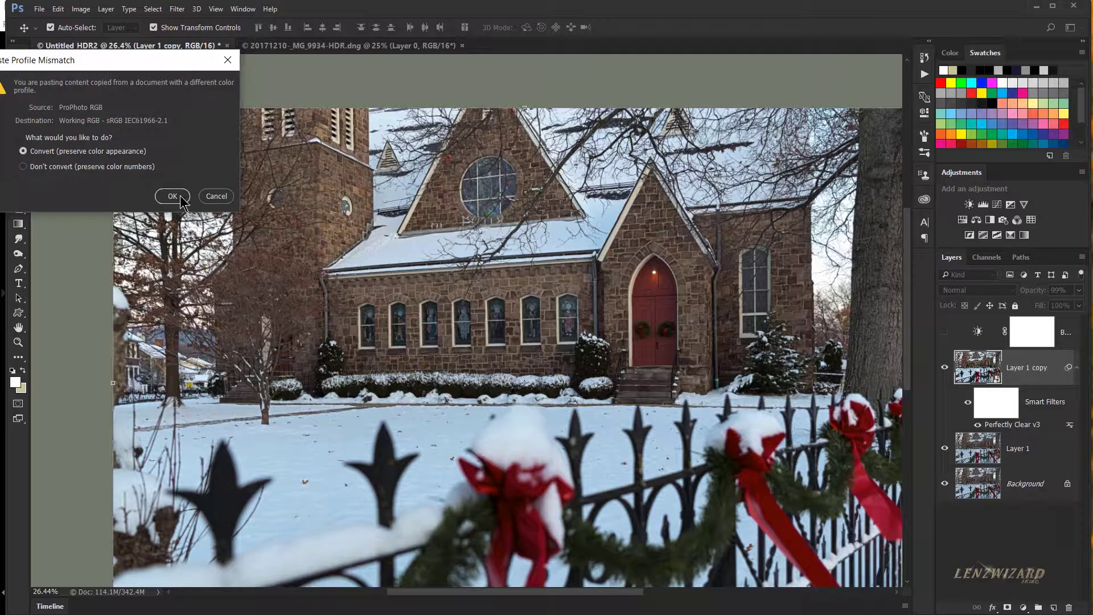
pyautogui.click(172, 195)
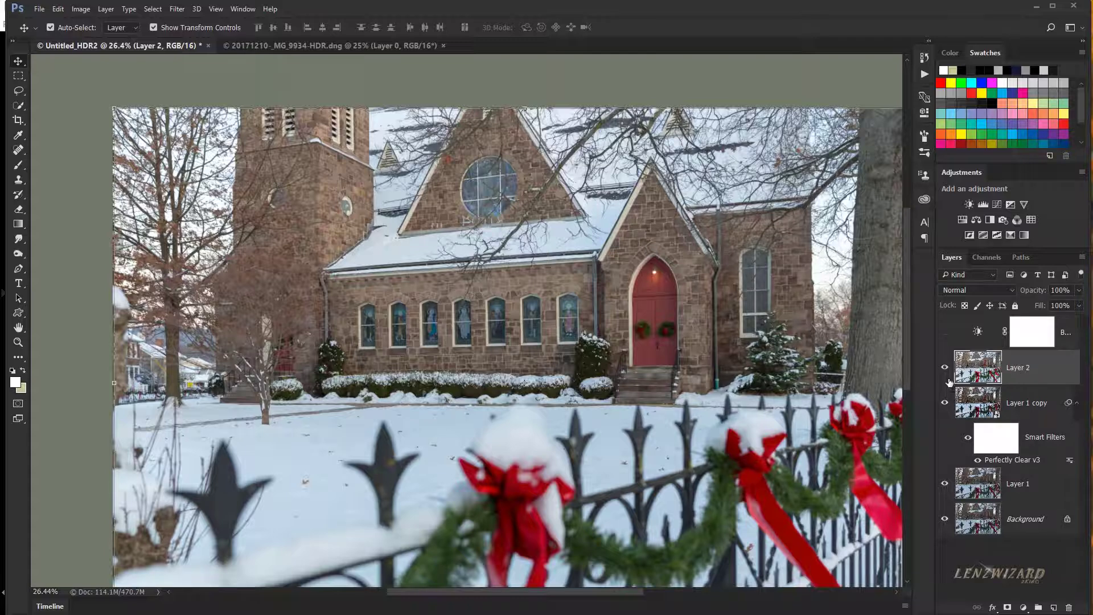
# Rename the pasted Lightroom layer LR, the Perfectly Clear smart object PS+ and Layer 1 PS
pyautogui.doubleClick(1017, 368)
pyautogui.write('LR')
pyautogui.press('Return')
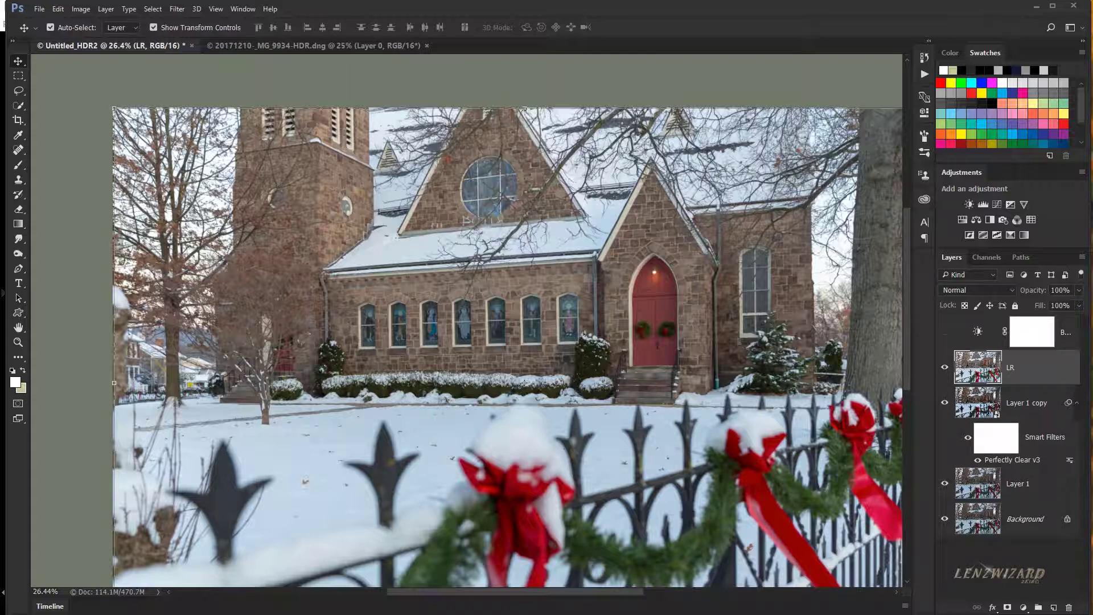
pyautogui.doubleClick(1039, 403)
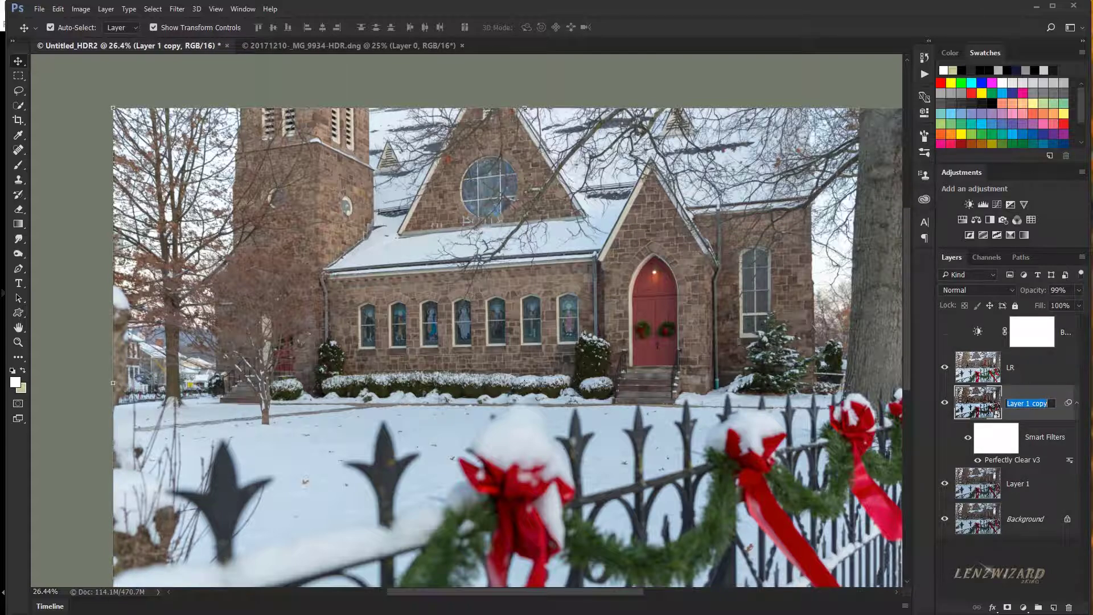
pyautogui.write('PS+')
pyautogui.doubleClick(1018, 484)
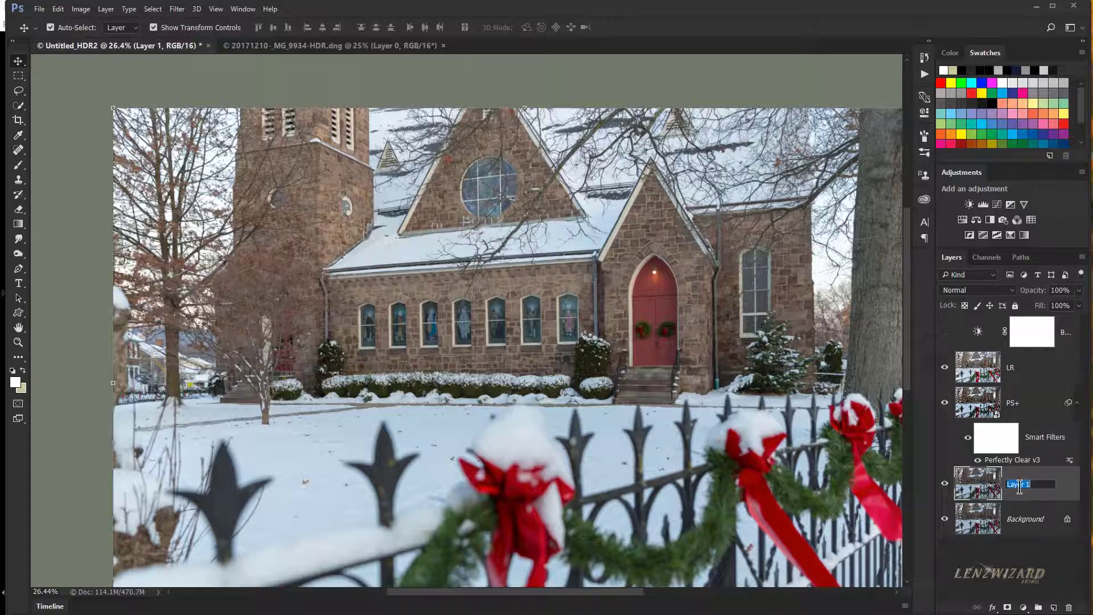
pyautogui.write('PS')
pyautogui.press('Return')
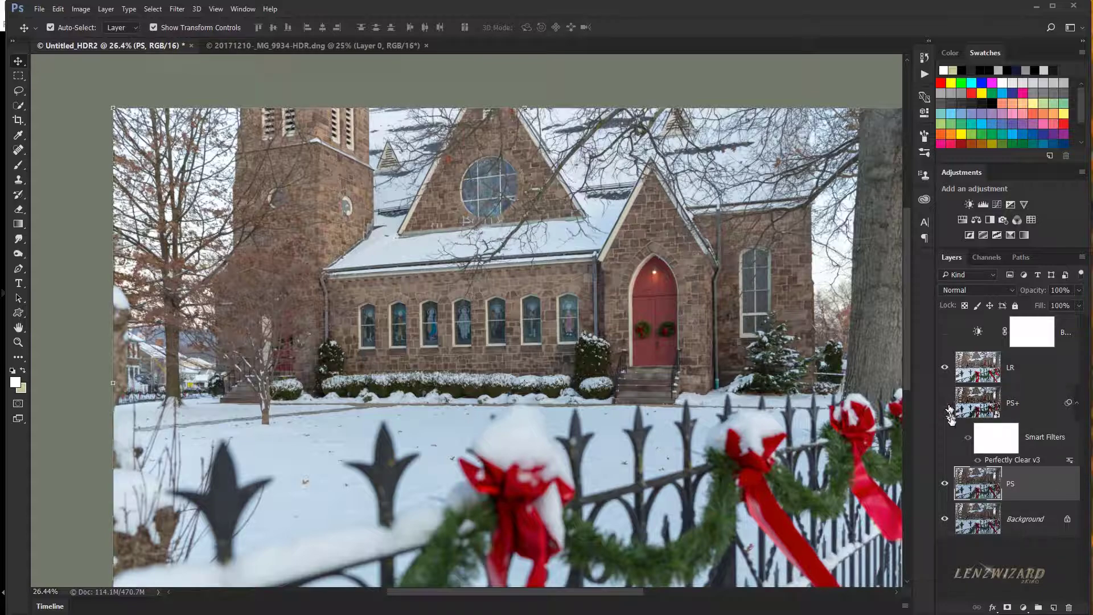
# Hide the LR layer, and move the Brightness/Contrast adjustment directly above PS and turn it on
pyautogui.scroll(6, 616, 297)
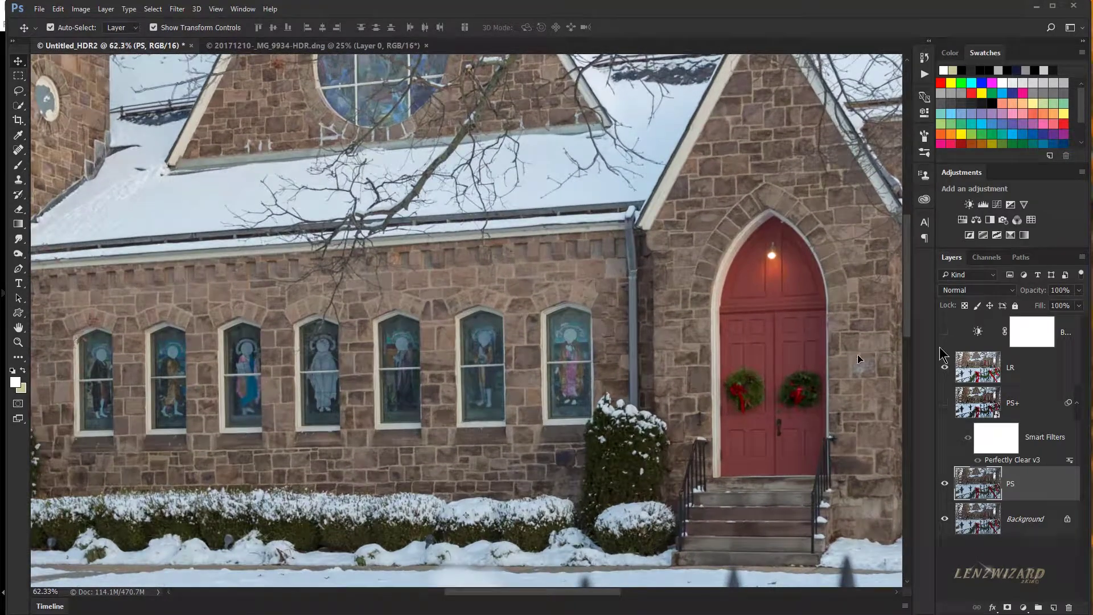
pyautogui.click(1039, 371)
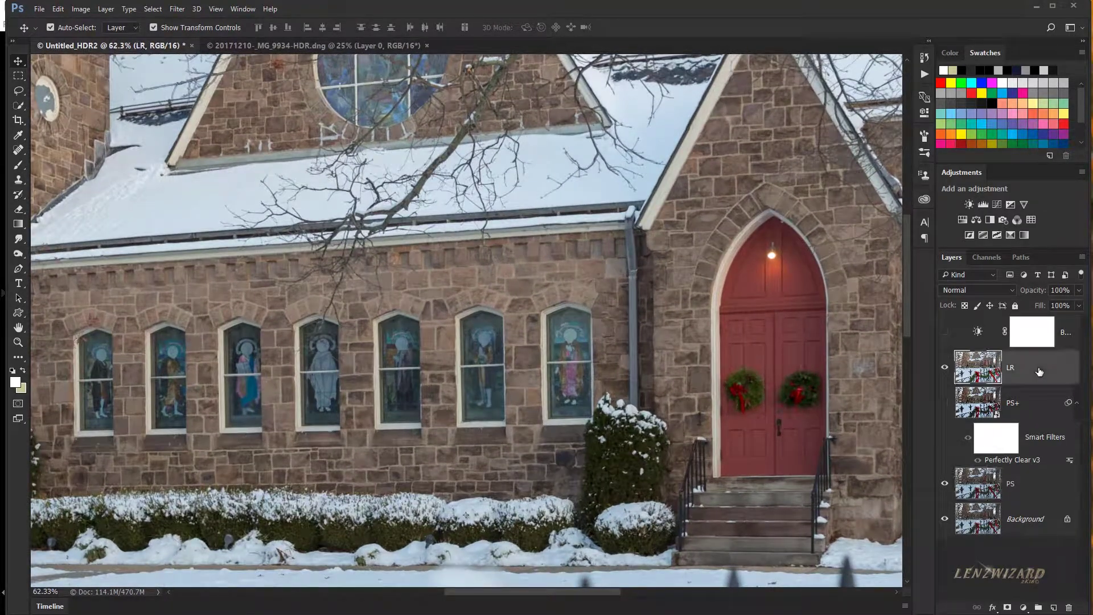
pyautogui.click(946, 369)
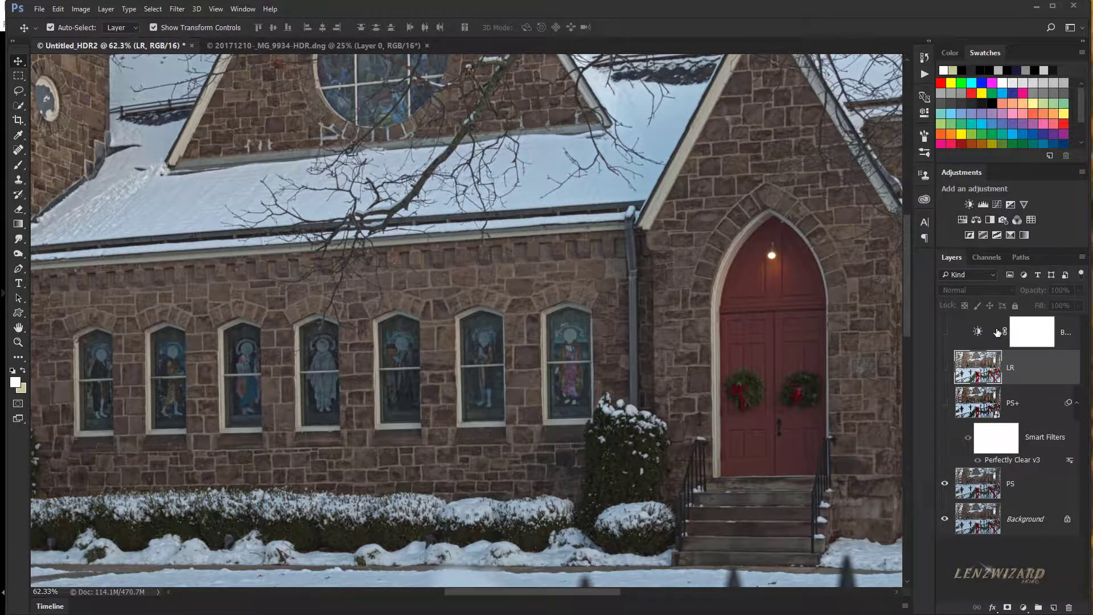
pyautogui.moveTo(996, 332); pyautogui.dragTo(1002, 448)
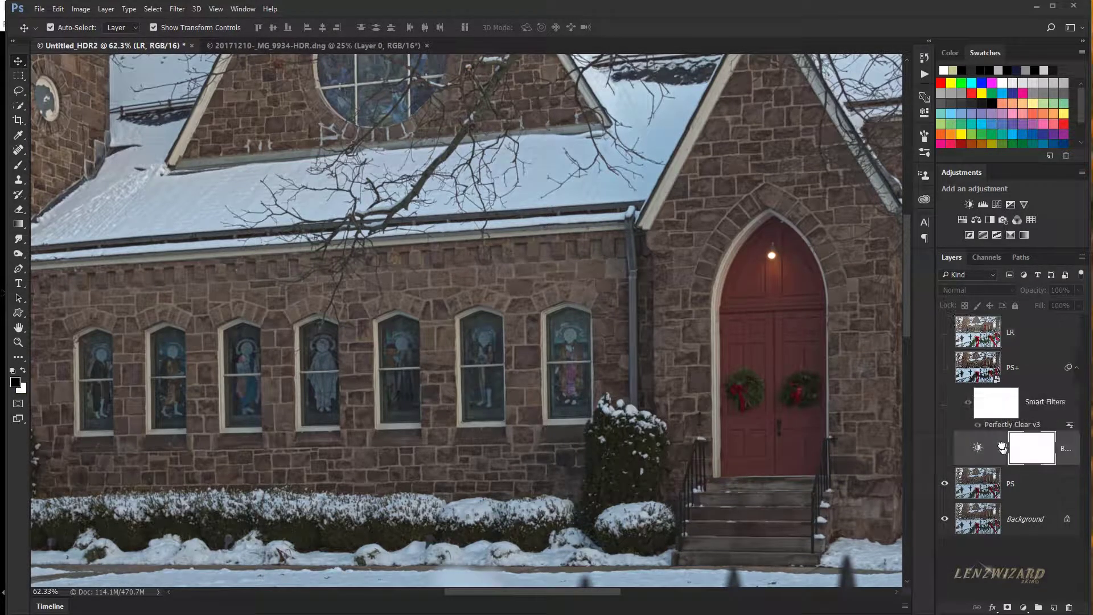
pyautogui.click(943, 449)
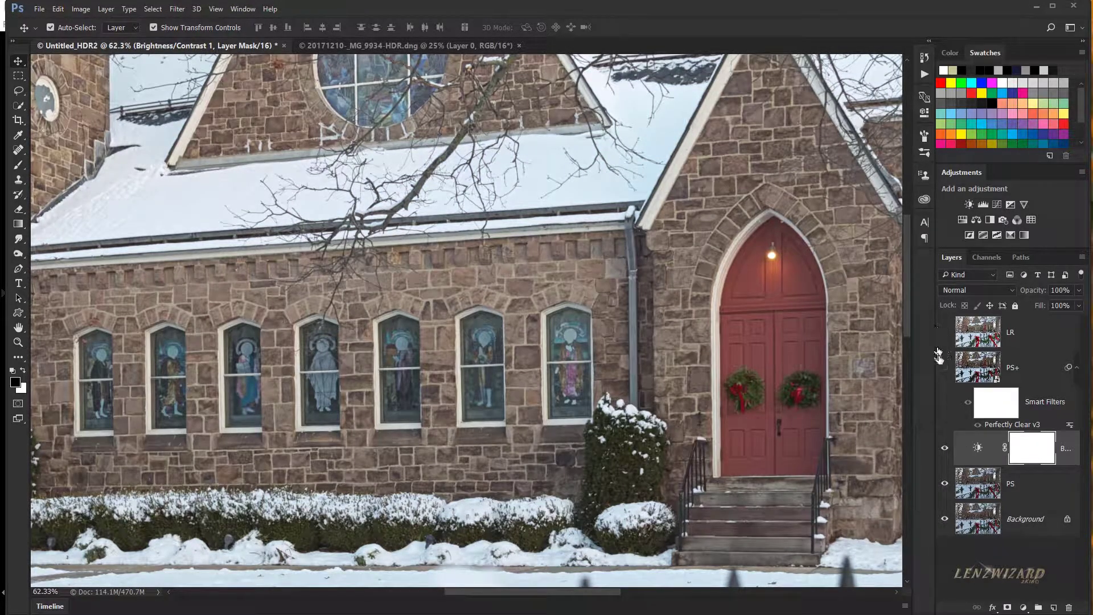
# Compare the LR layer with the brightened PS layer by toggling LR's visibility over the windows and the red doorway
pyautogui.click(943, 331)
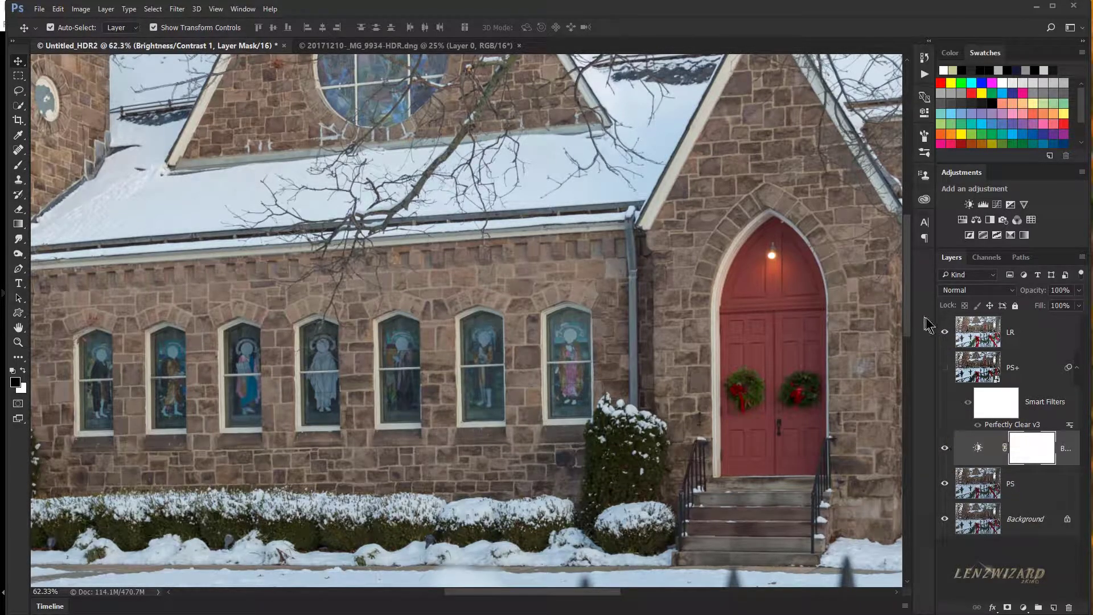
pyautogui.click(942, 331)
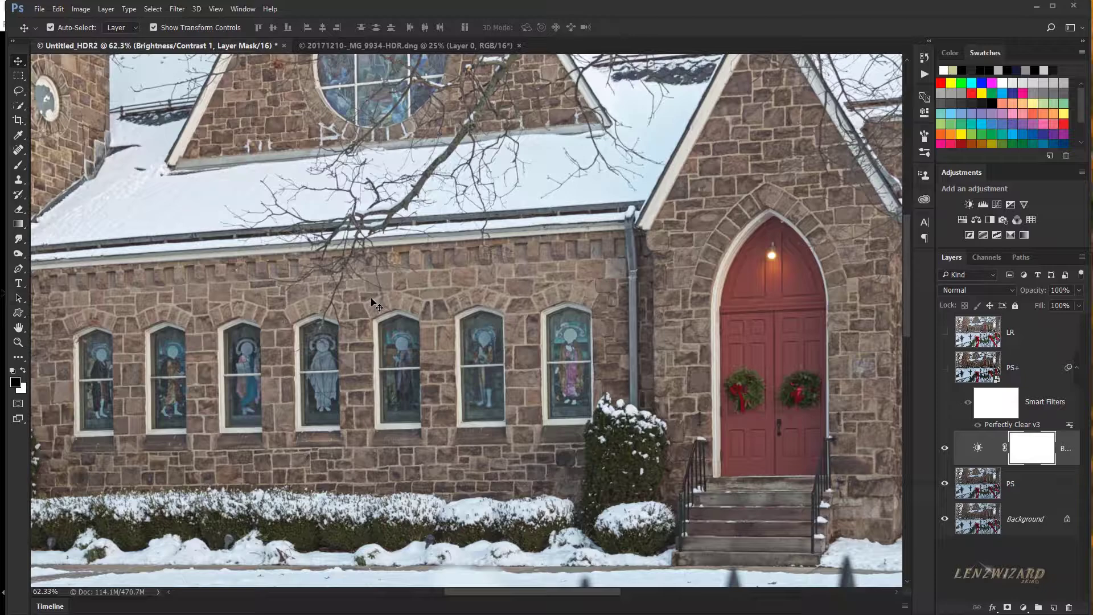
pyautogui.scroll(1, 371, 302)
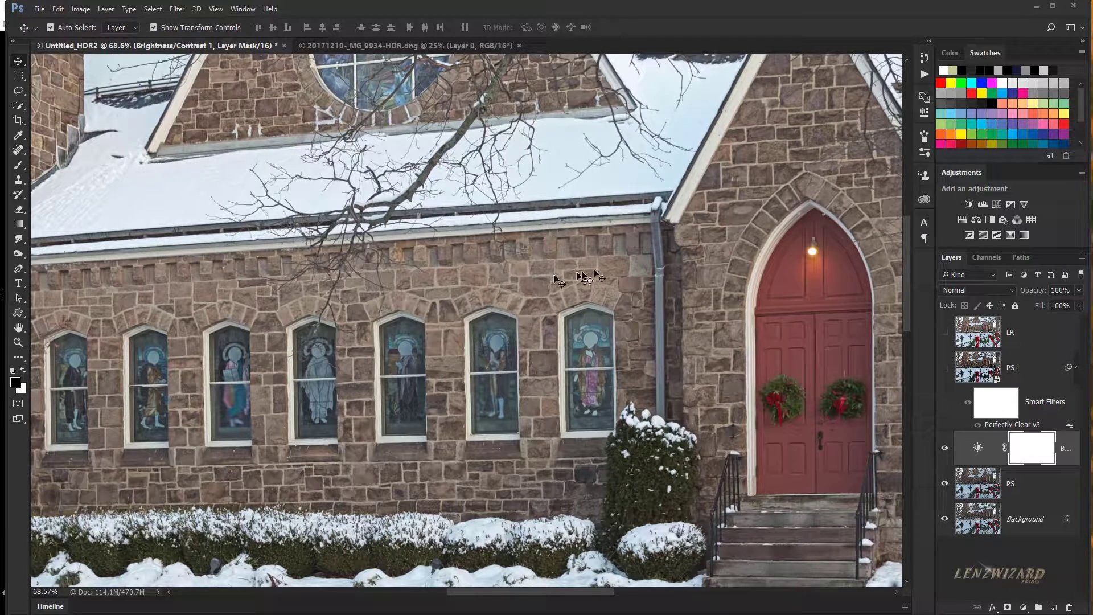
pyautogui.scroll(-5, 579, 322)
pyautogui.scroll(-1, 580, 321)
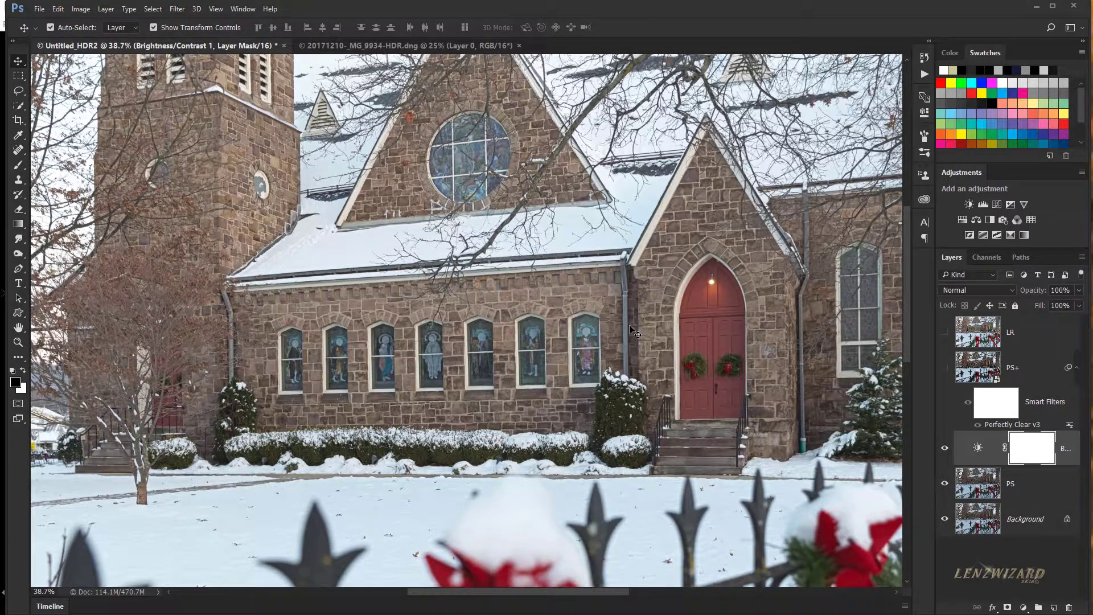
pyautogui.scroll(-2, 633, 332)
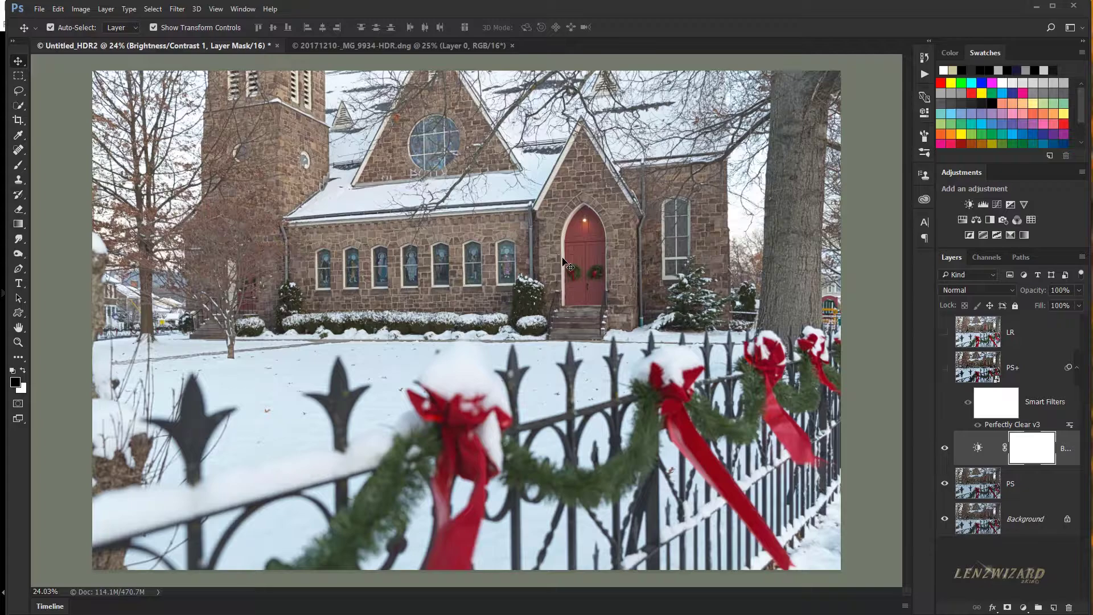
pyautogui.scroll(3, 620, 247)
pyautogui.scroll(3, 695, 243)
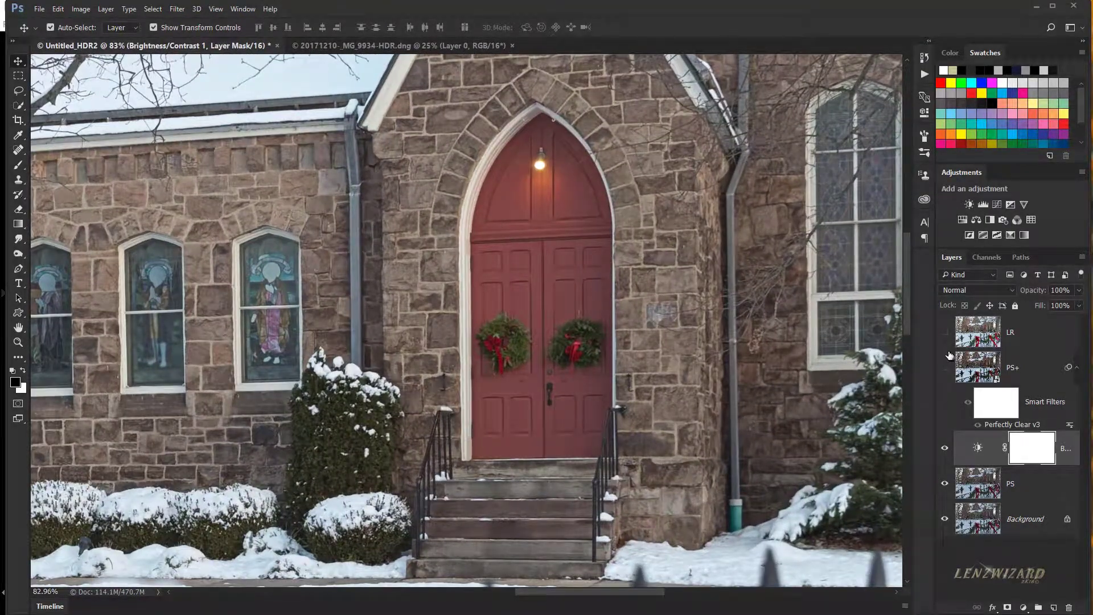
pyautogui.click(945, 335)
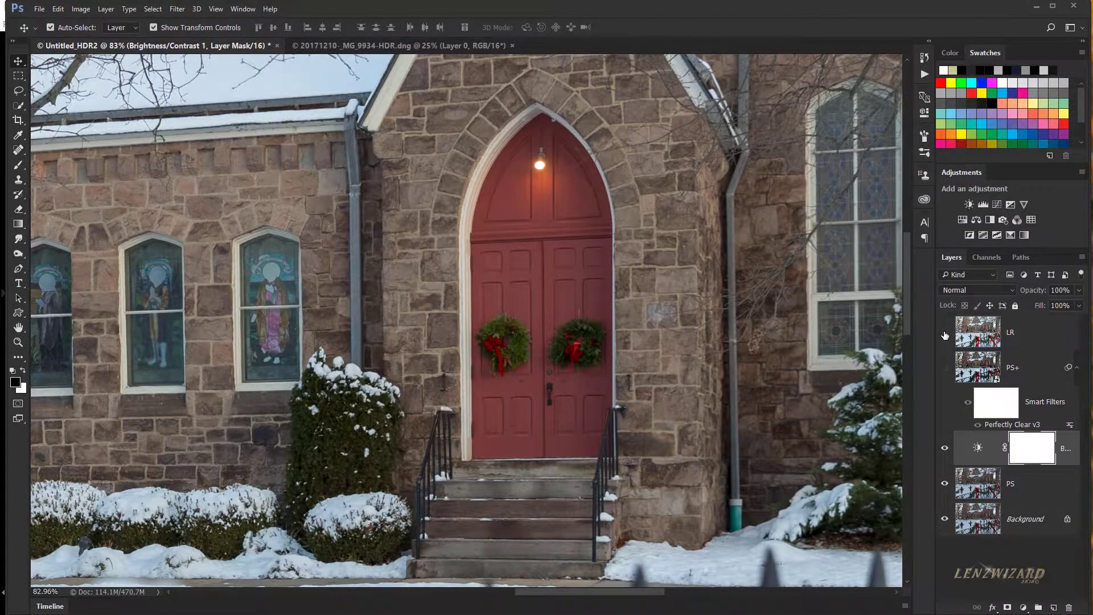
pyautogui.click(944, 335)
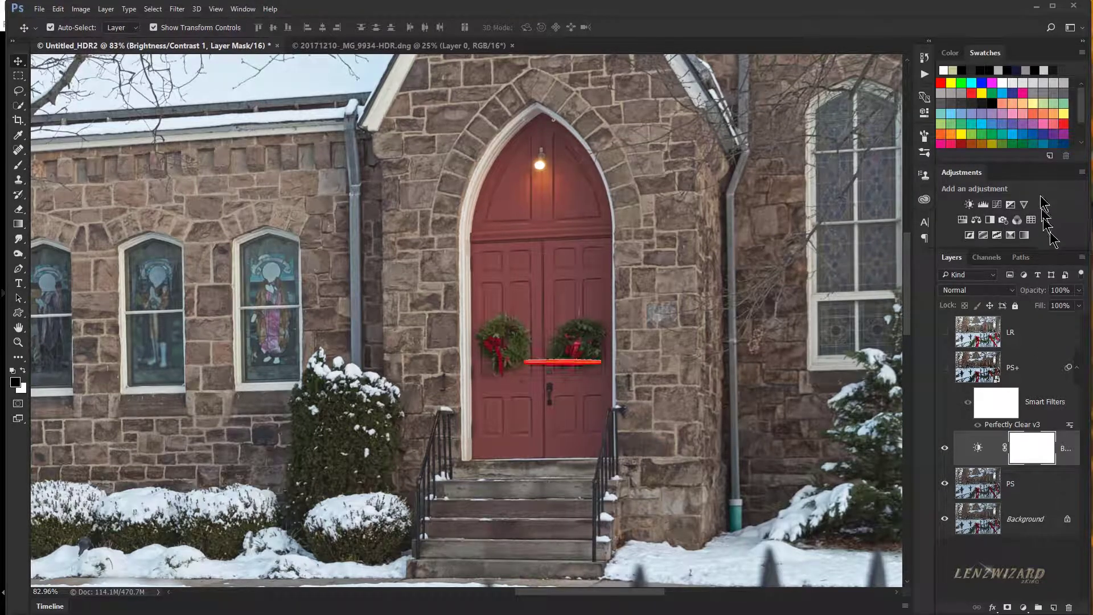
# Add a Vibrance adjustment above Brightness/Contrast with Vibrance +42 and Saturation +23
pyautogui.click(1024, 204)
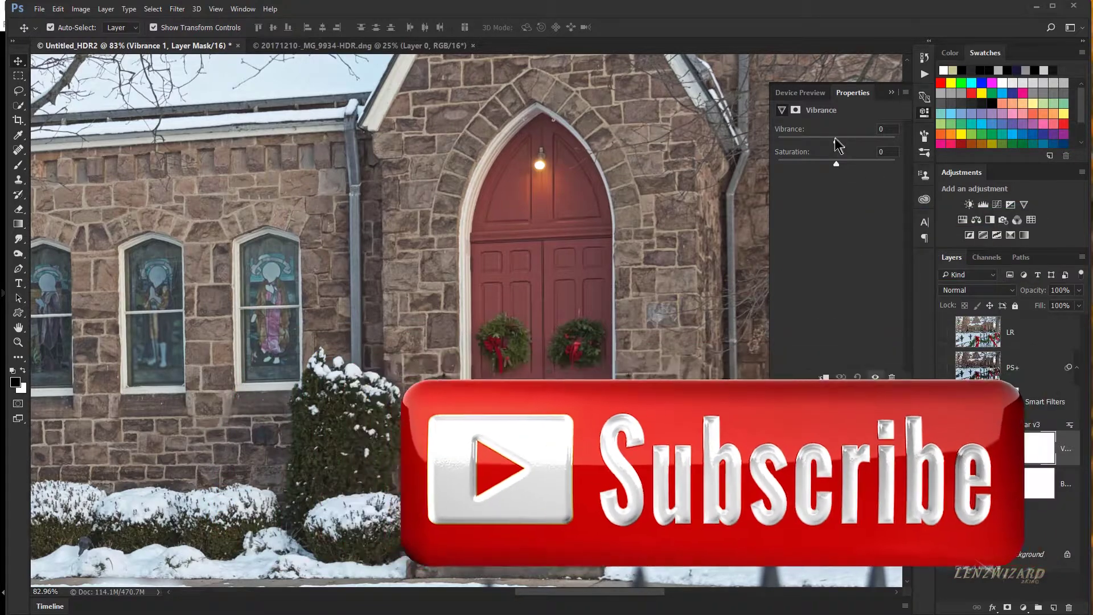
pyautogui.moveTo(836, 142); pyautogui.dragTo(873, 149)
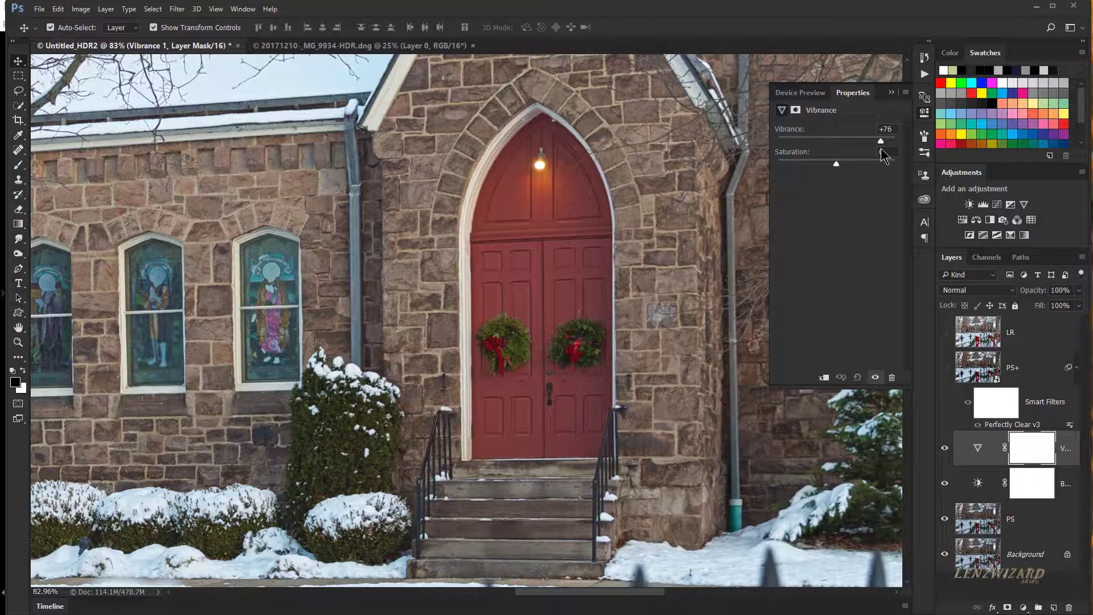
pyautogui.scroll(-5, 380, 237)
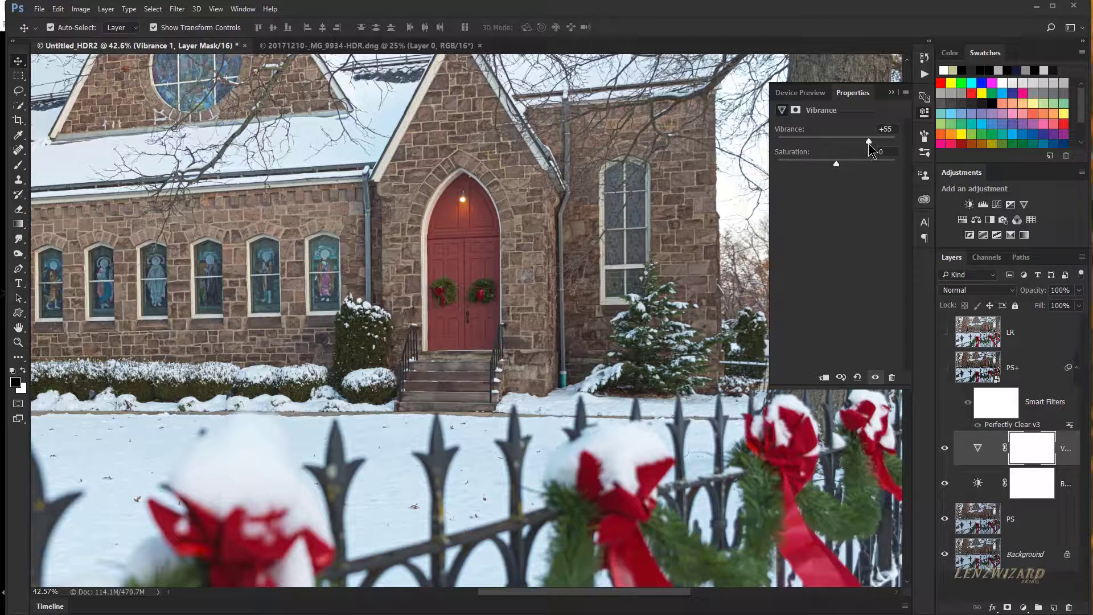
pyautogui.moveTo(869, 142); pyautogui.dragTo(843, 164)
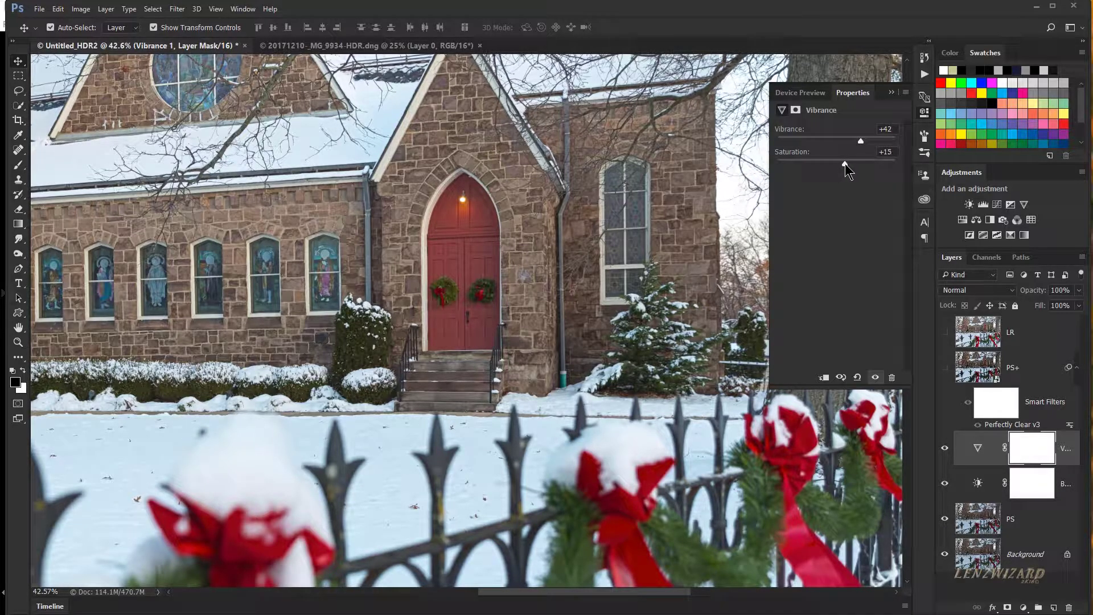
pyautogui.moveTo(848, 164); pyautogui.dragTo(849, 164)
# Examine the boosted colors in the stained-glass windows, the doorway, the green downspout base and the wider scene
pyautogui.scroll(2, 345, 297)
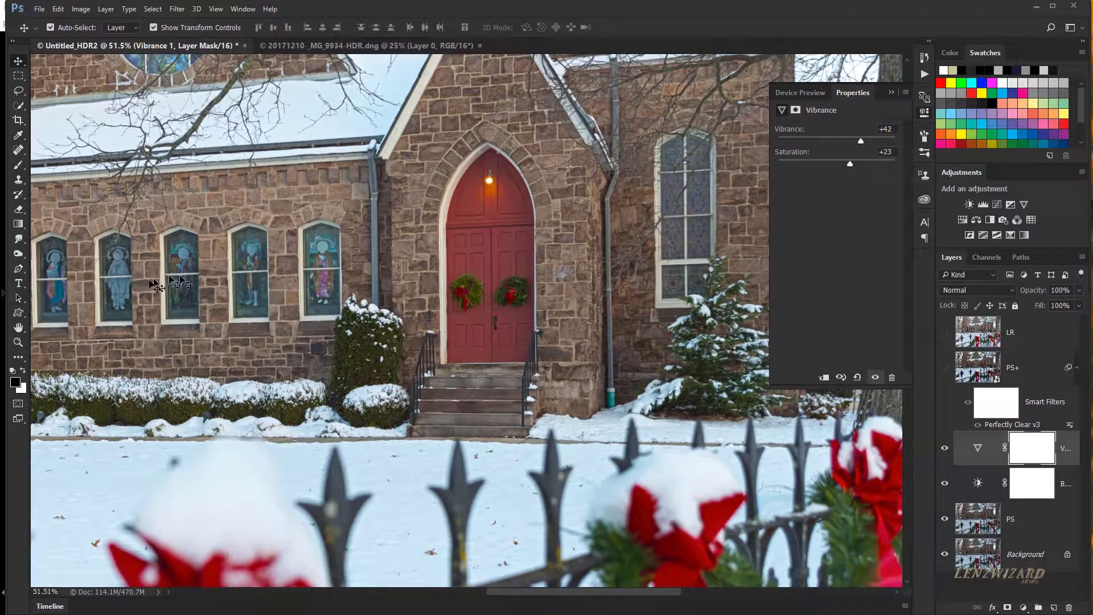
pyautogui.scroll(1, 152, 288)
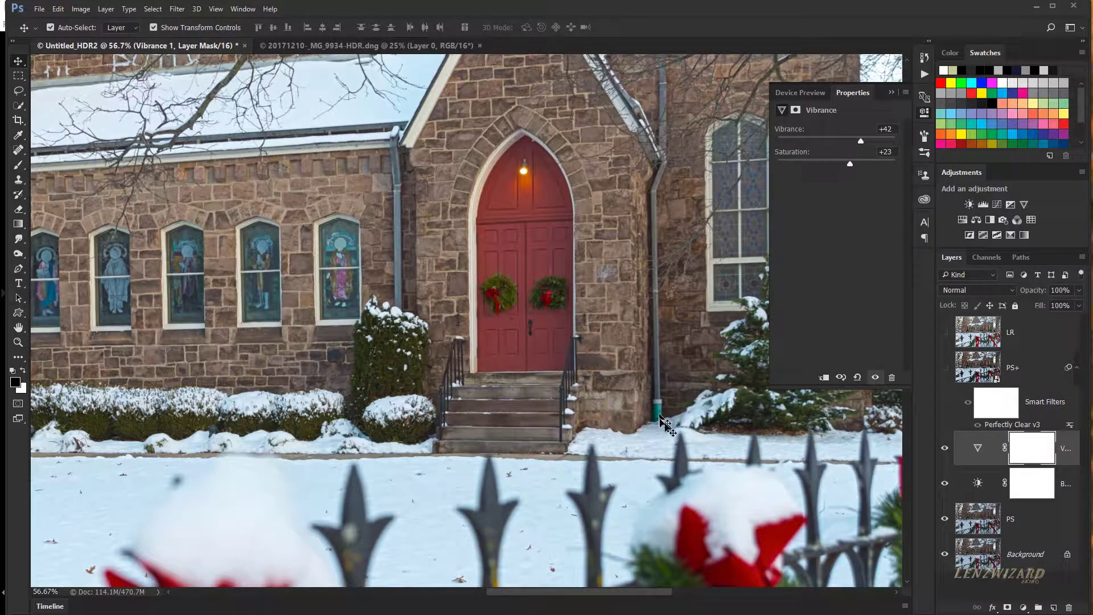
pyautogui.scroll(3, 680, 427)
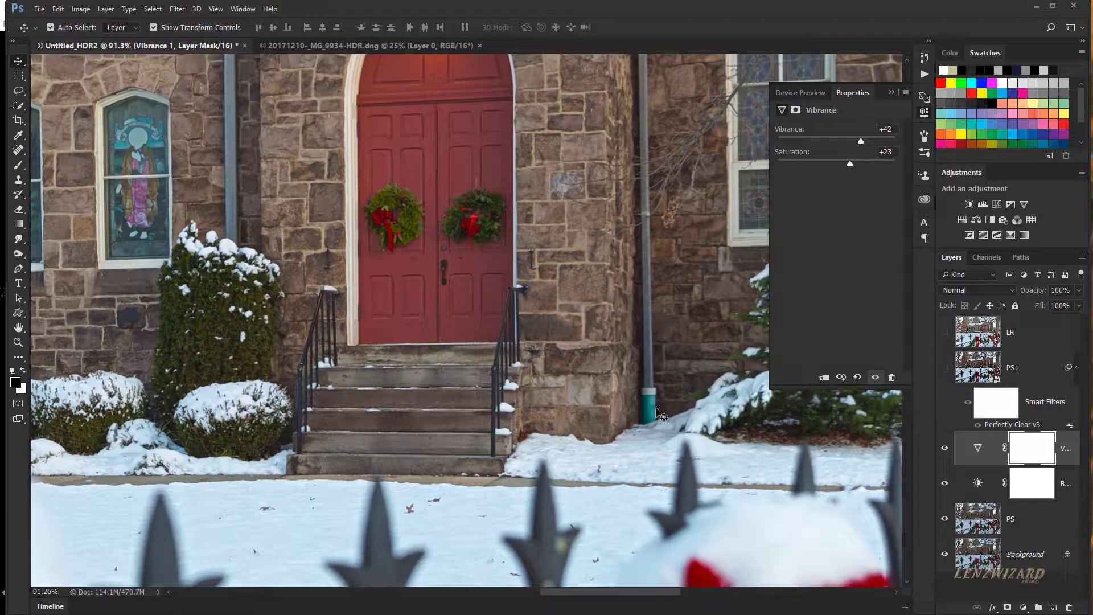
pyautogui.scroll(3, 672, 424)
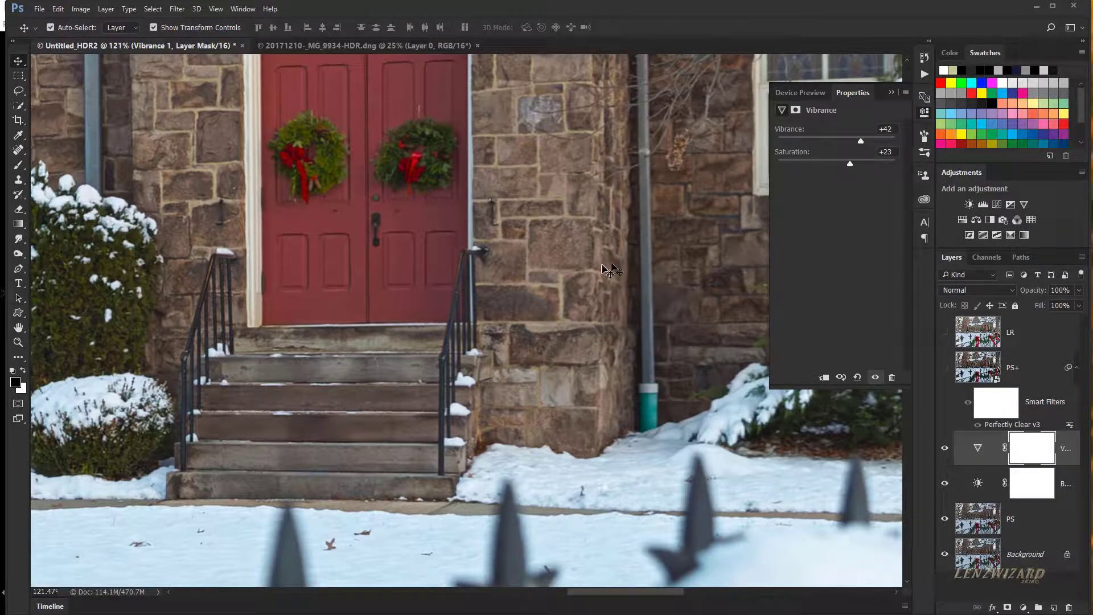
pyautogui.scroll(-5, 613, 267)
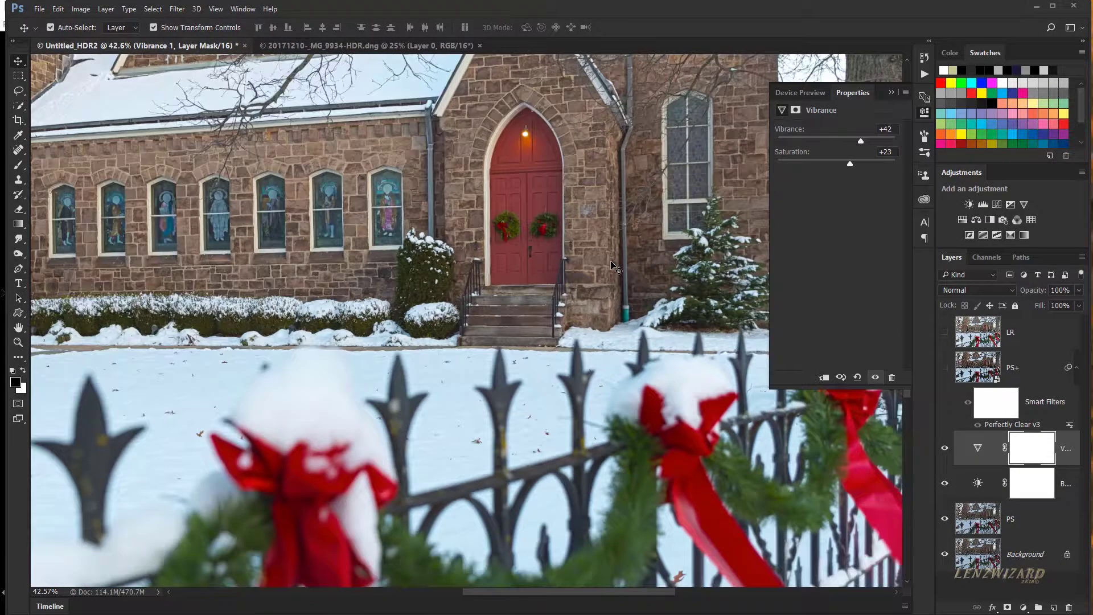
pyautogui.scroll(-3, 614, 266)
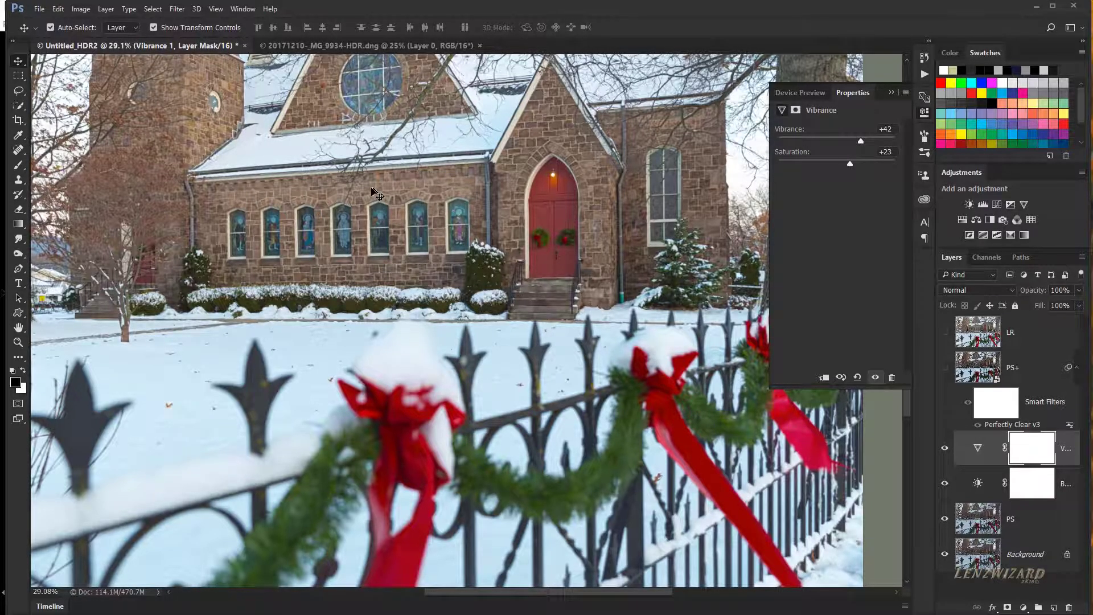
# Open the Smart Sharpen filter for the PS layer, with its preview and sharpening settings fully in view
pyautogui.scroll(1, 371, 193)
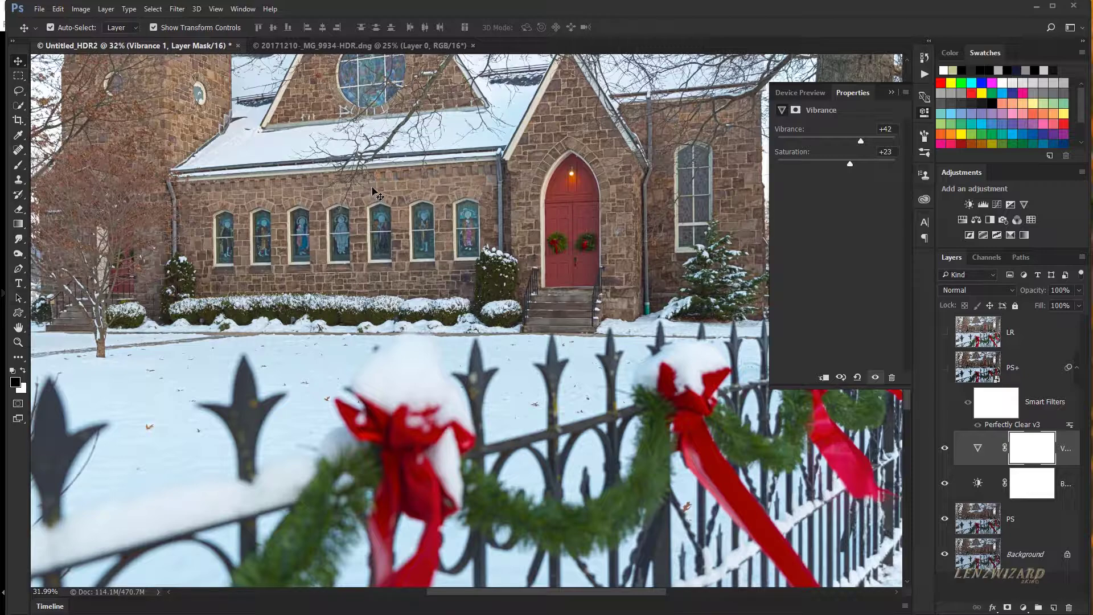
pyautogui.scroll(5, 376, 194)
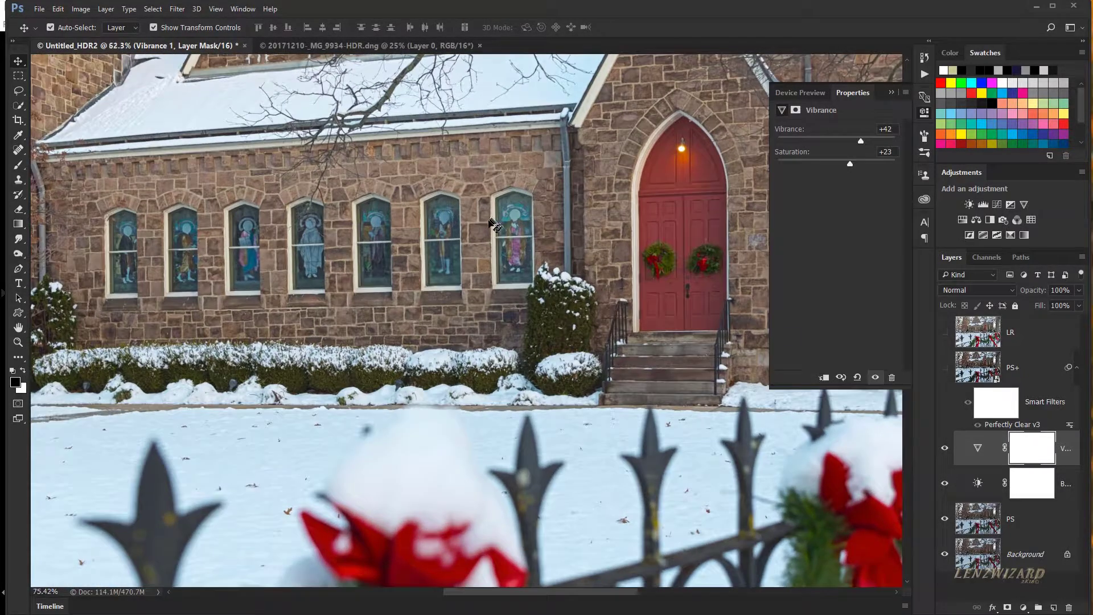
pyautogui.scroll(4, 493, 224)
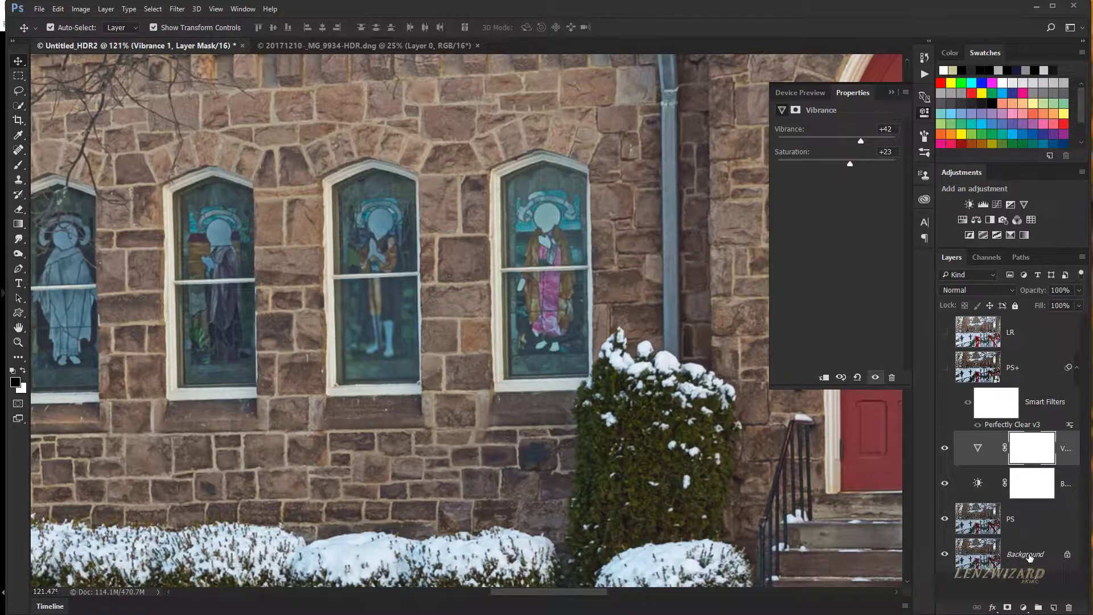
pyautogui.click(1029, 527)
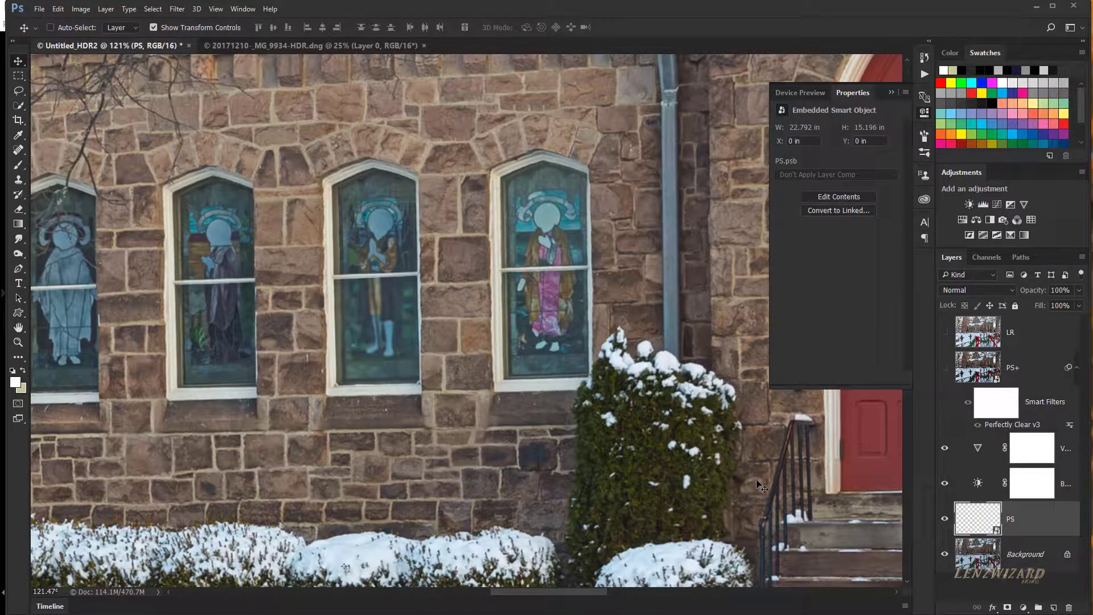
pyautogui.scroll(3, 594, 386)
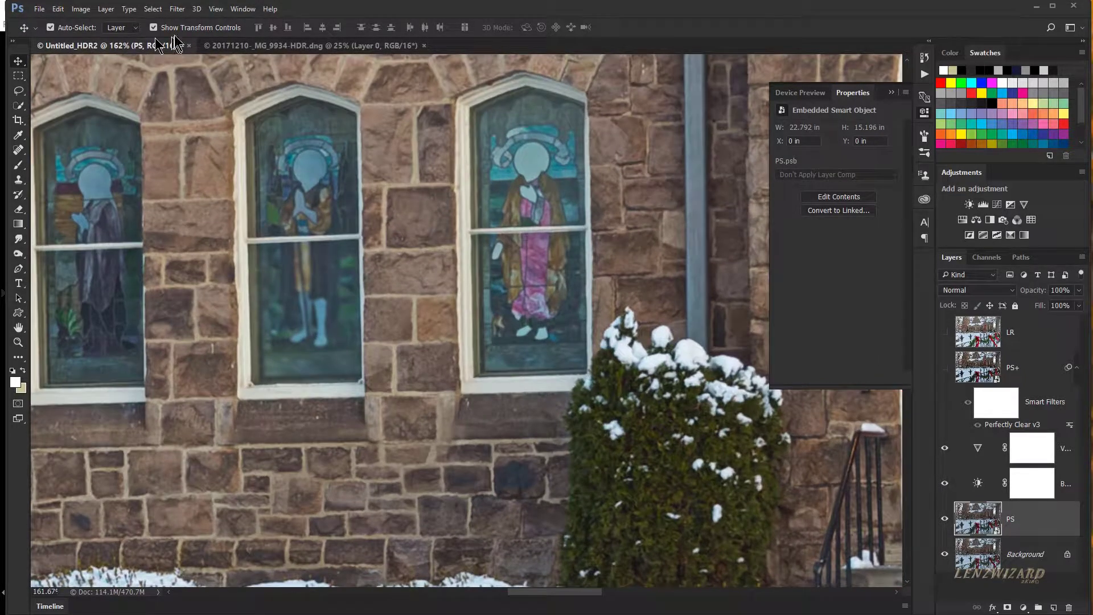
pyautogui.click(177, 9)
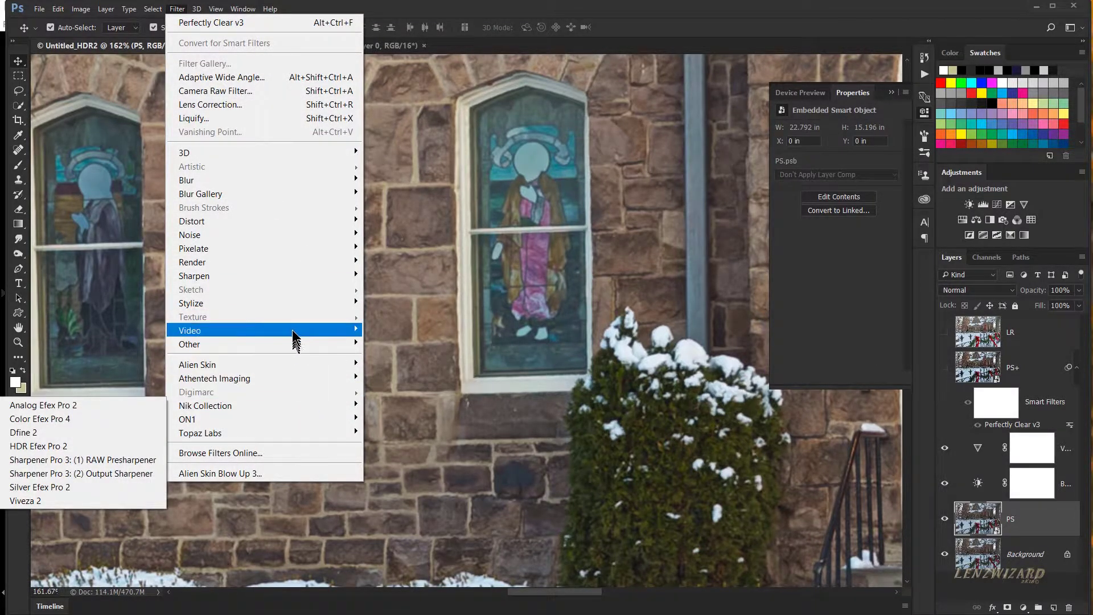
pyautogui.moveTo(295, 279)
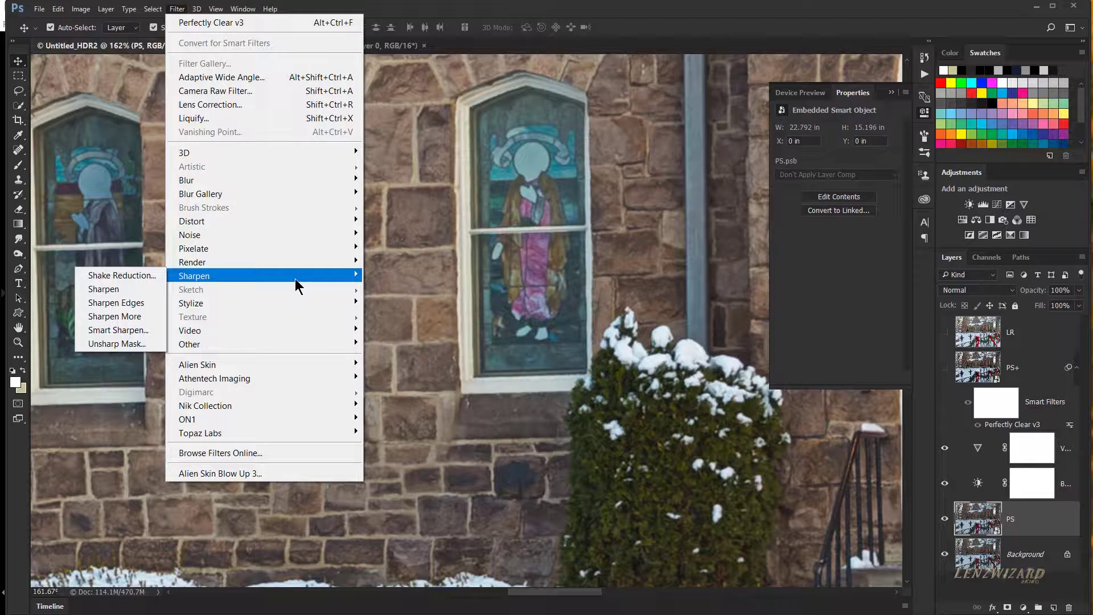
pyautogui.click(121, 331)
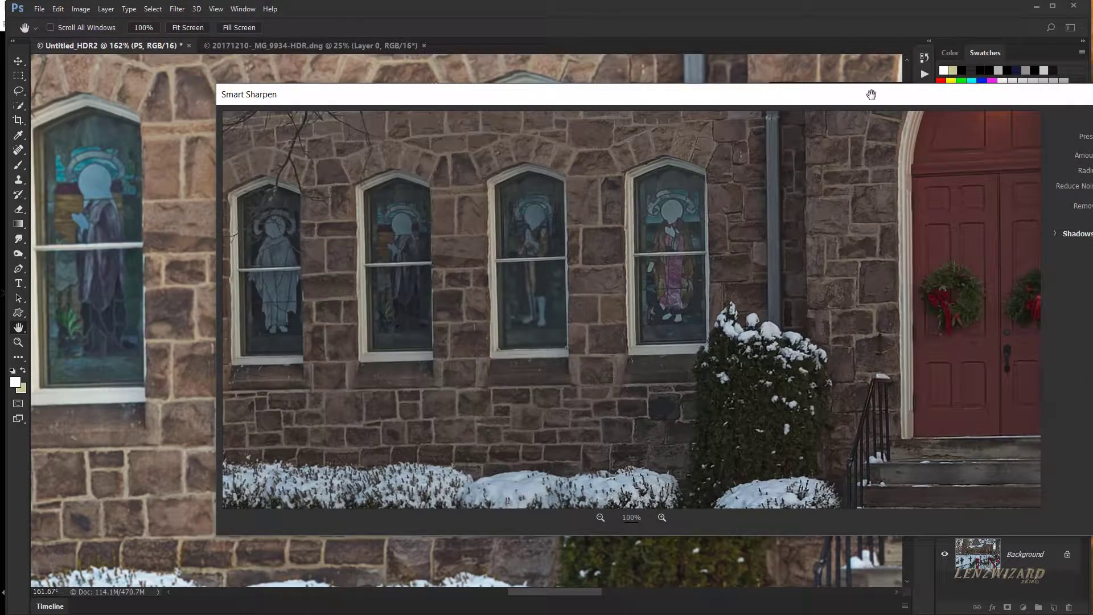
pyautogui.moveTo(871, 94); pyautogui.dragTo(674, 89)
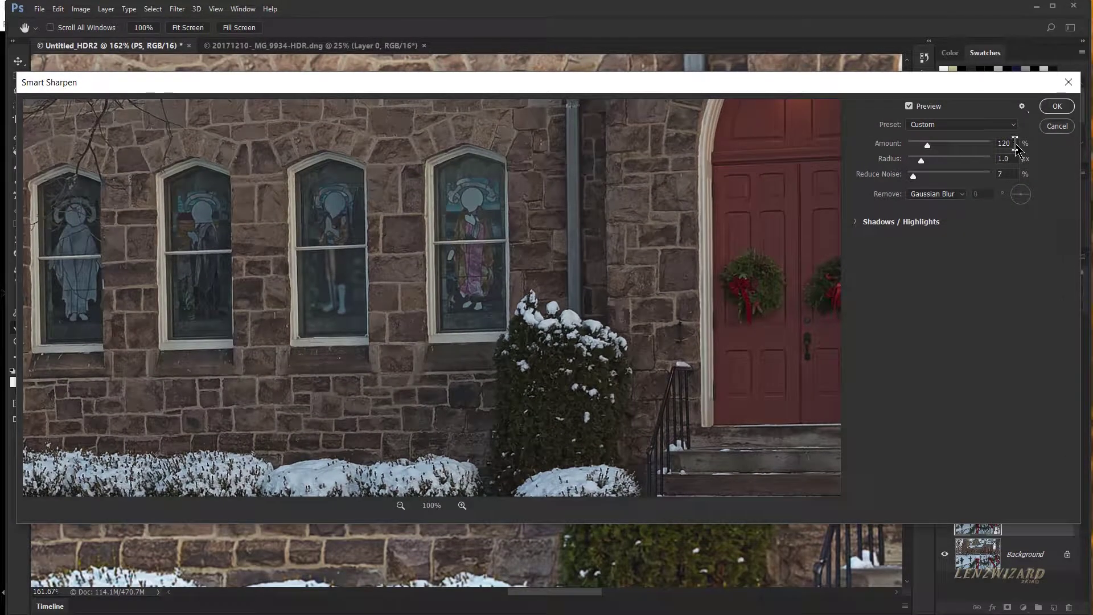
# Set the Smart Sharpen amount to 150%, preview the area around the red doors, and apply the filter to PS
pyautogui.moveTo(1015, 143); pyautogui.dragTo(983, 144)
pyautogui.write('150')
pyautogui.press('Down')
pyautogui.press('Down')
pyautogui.press('Down')
pyautogui.press('Down')
pyautogui.press('Down')
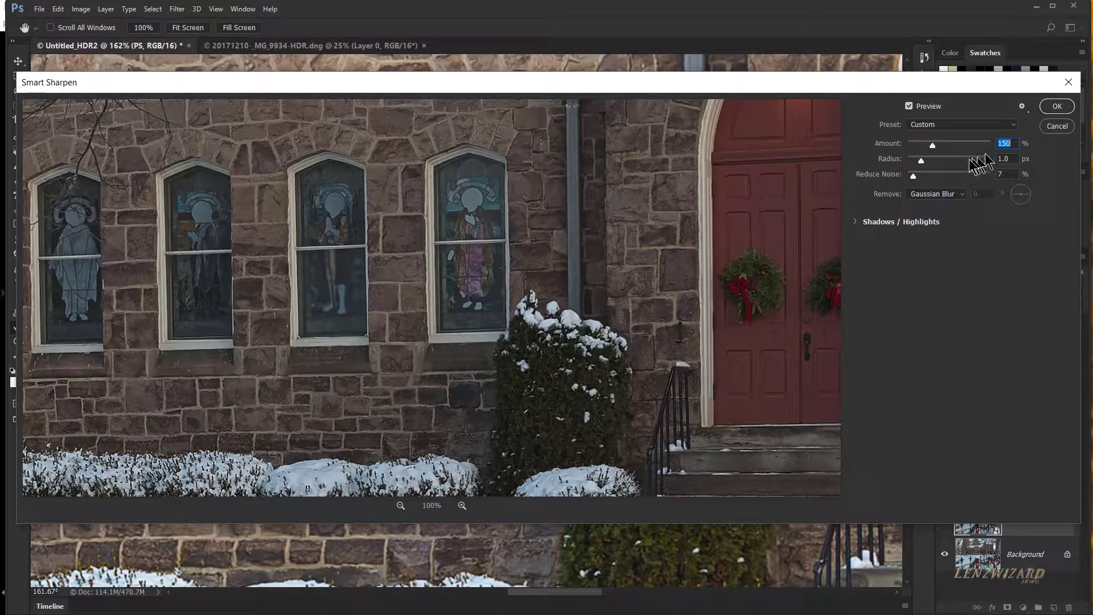
pyautogui.click(1010, 159)
pyautogui.moveTo(598, 209); pyautogui.dragTo(495, 232)
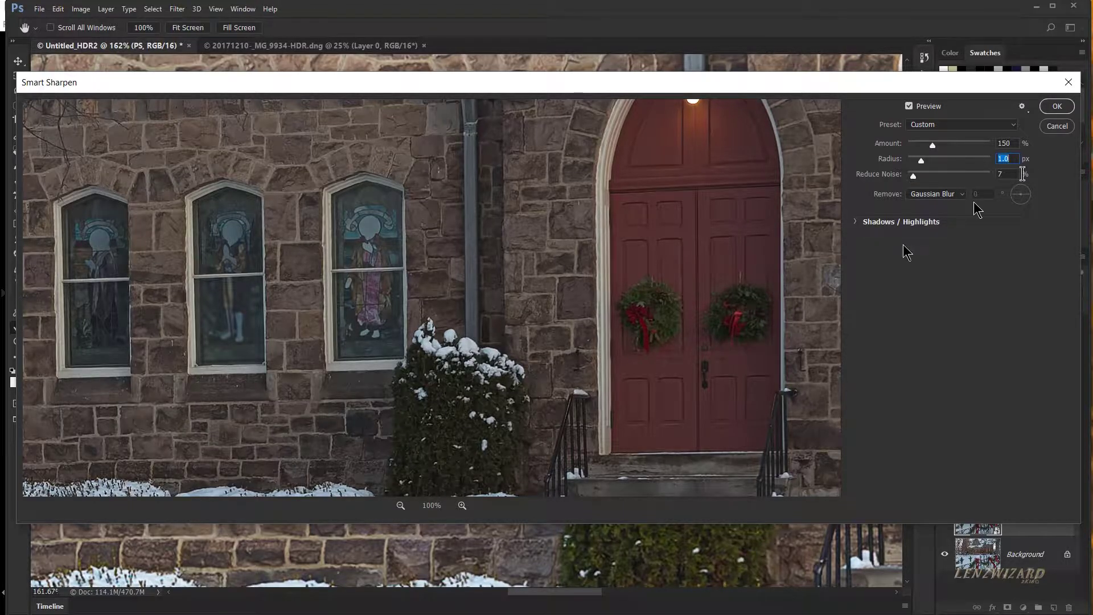
pyautogui.click(1057, 106)
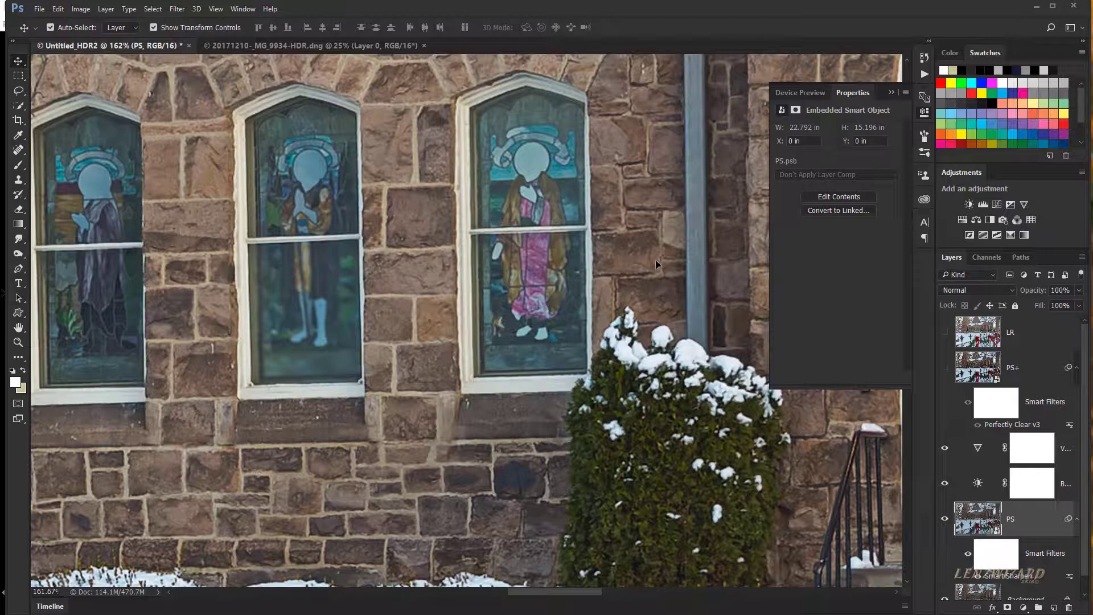
# Examine the sharpened PS layer over the stained-glass windows, stonework and red doors, toggling PS and PS+ visibility to compare them
pyautogui.scroll(-2, 646, 291)
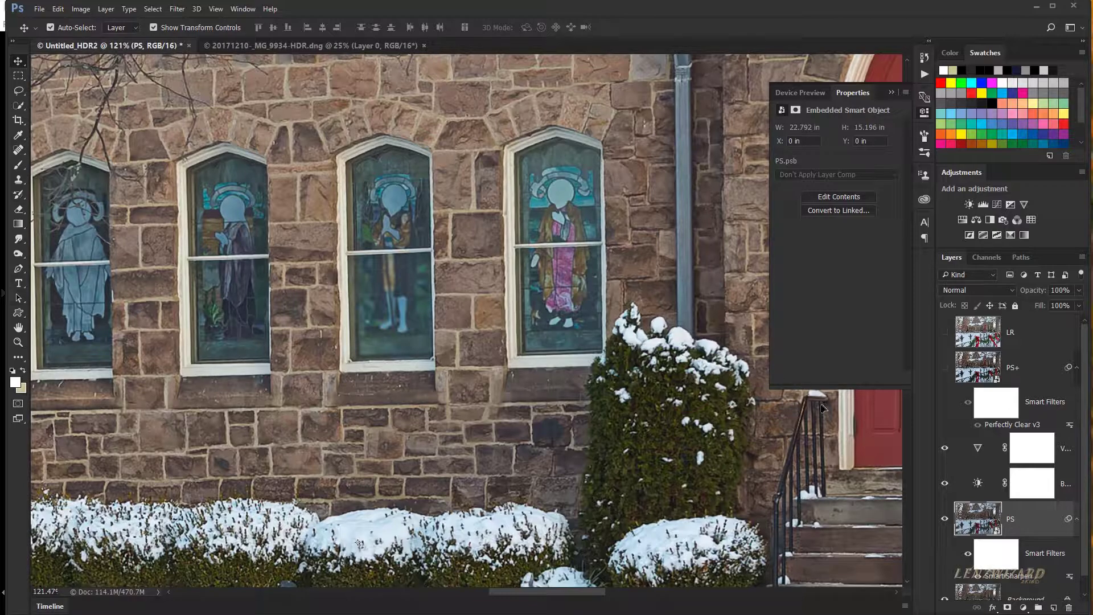
pyautogui.scroll(4, 551, 336)
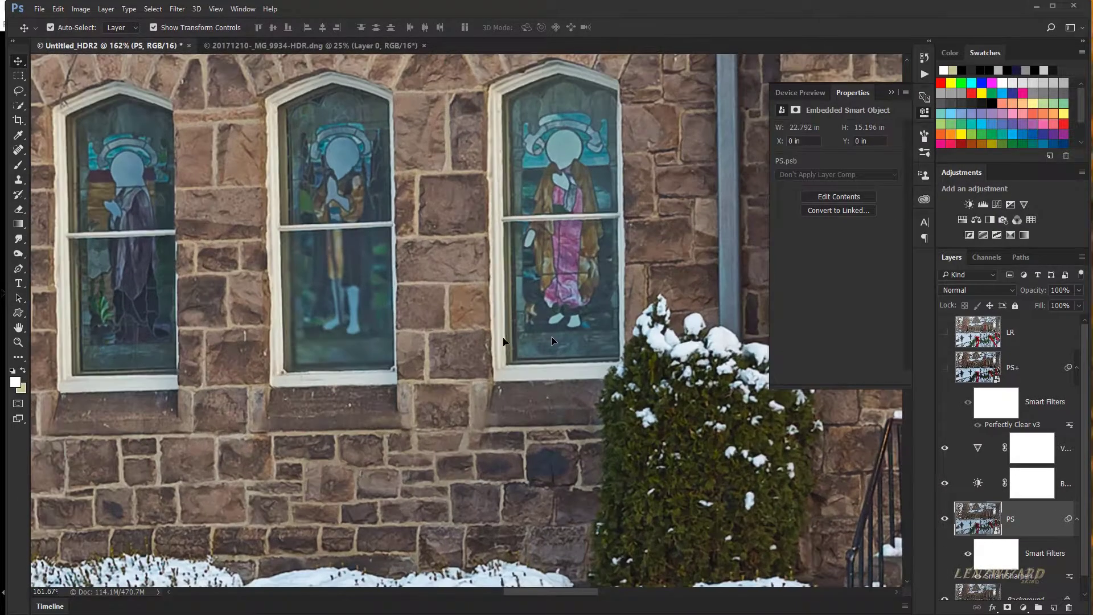
pyautogui.scroll(1, 353, 349)
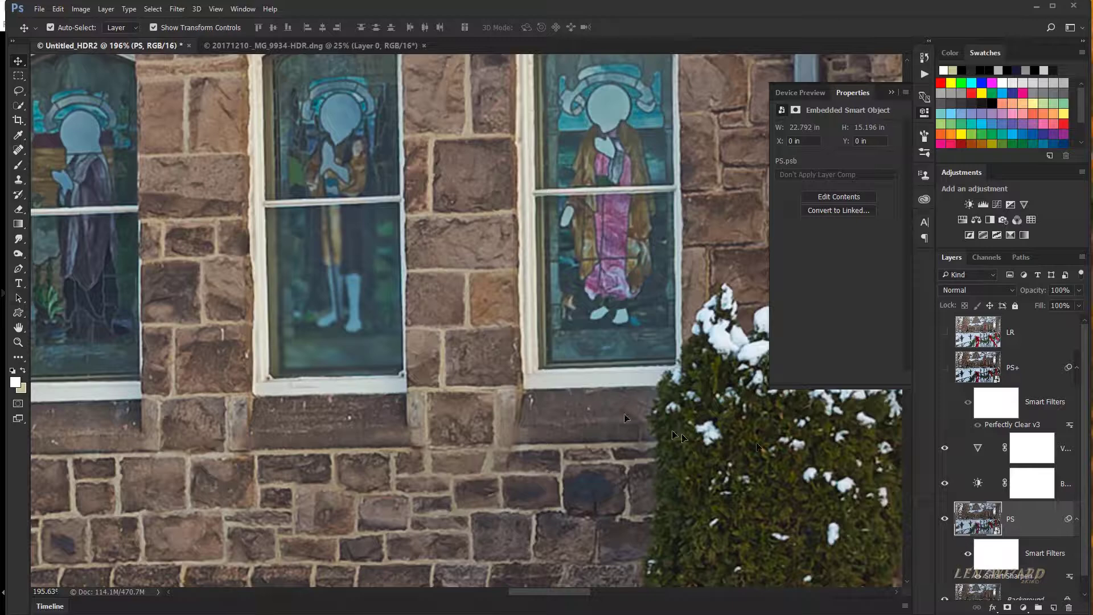
pyautogui.click(946, 519)
pyautogui.click(946, 519)
pyautogui.click(945, 369)
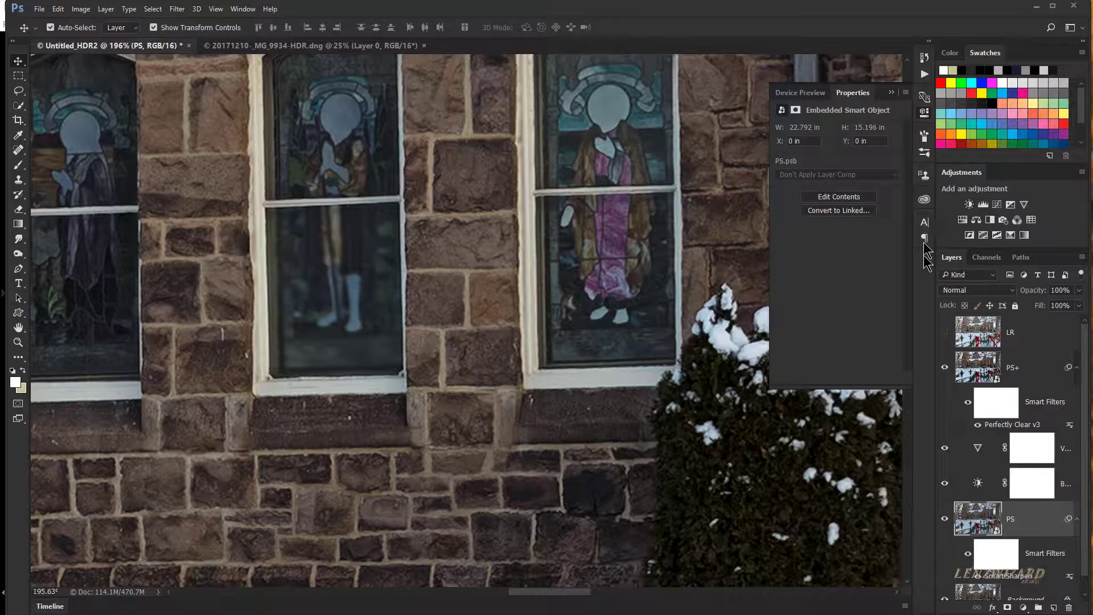
pyautogui.click(944, 370)
pyautogui.scroll(-1, 943, 398)
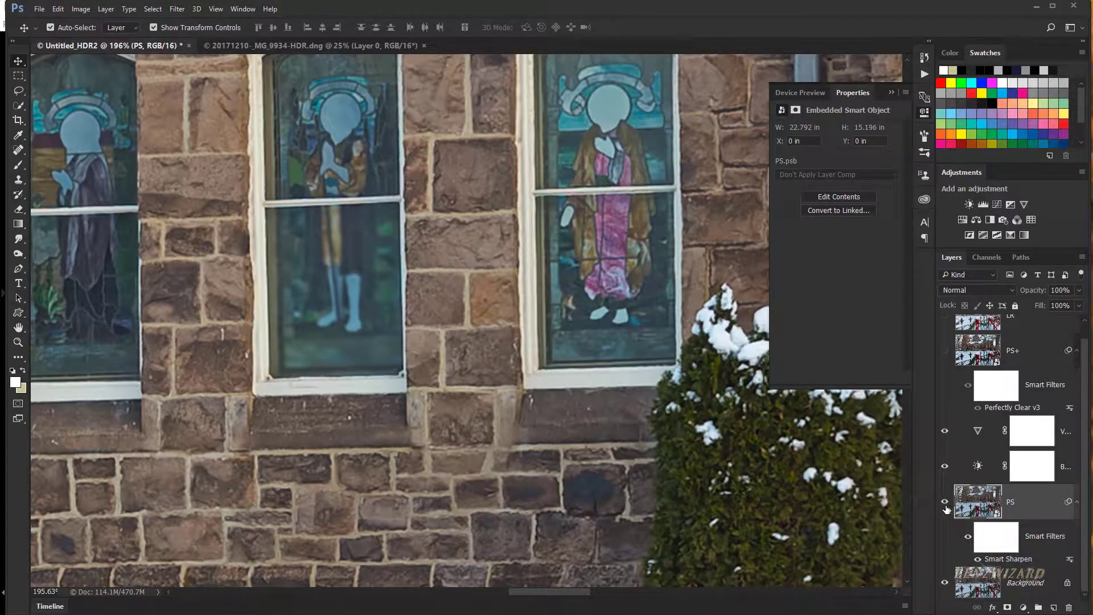
pyautogui.click(945, 504)
pyautogui.click(945, 504)
pyautogui.moveTo(556, 410); pyautogui.dragTo(196, 407)
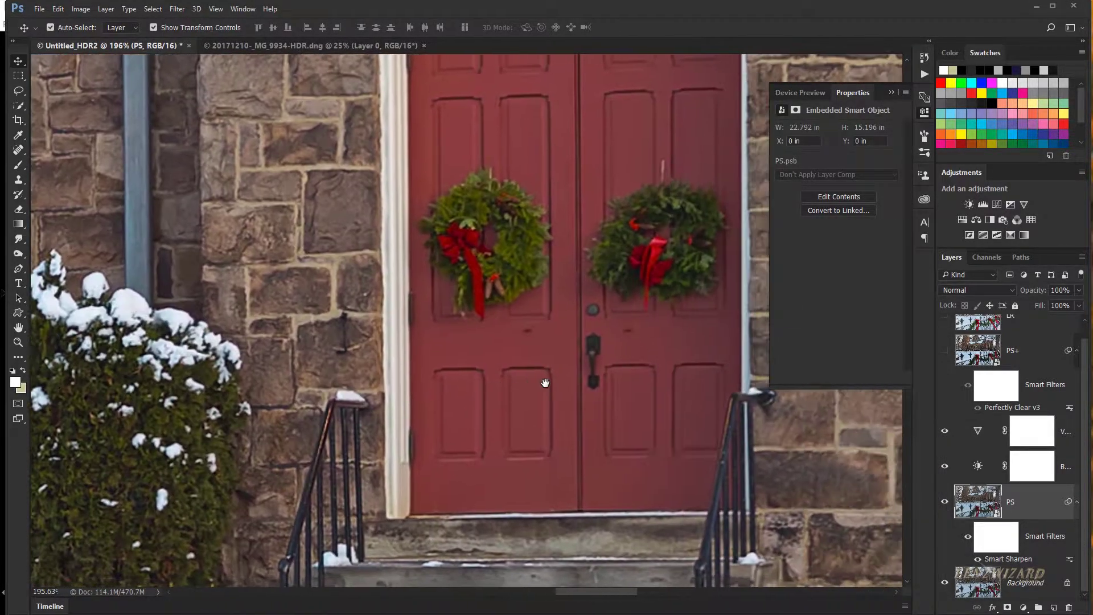
pyautogui.moveTo(545, 383); pyautogui.dragTo(524, 398)
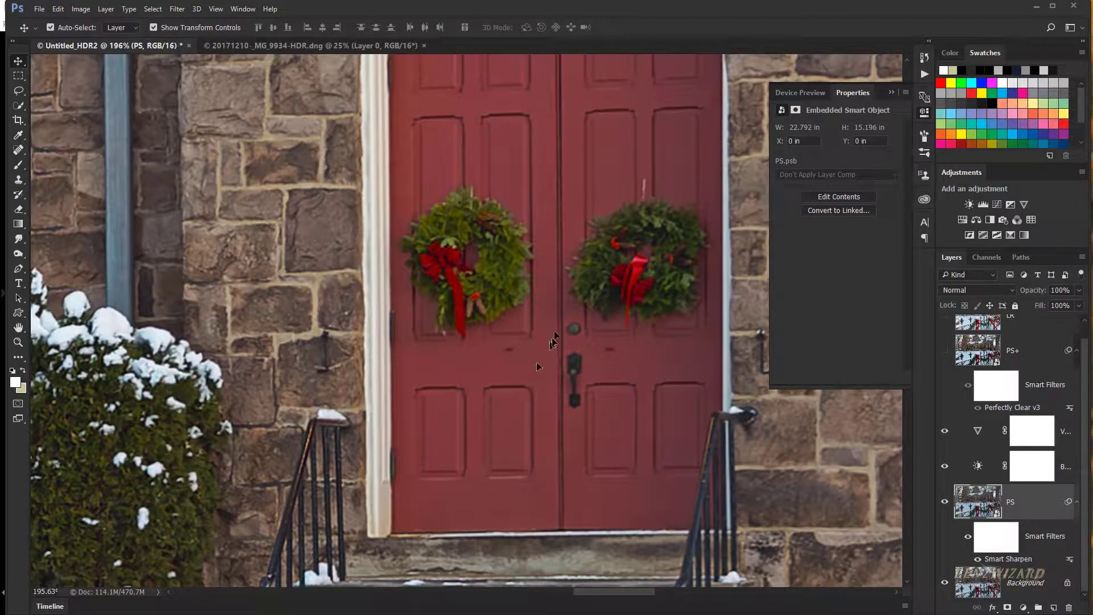
pyautogui.scroll(-5, 554, 348)
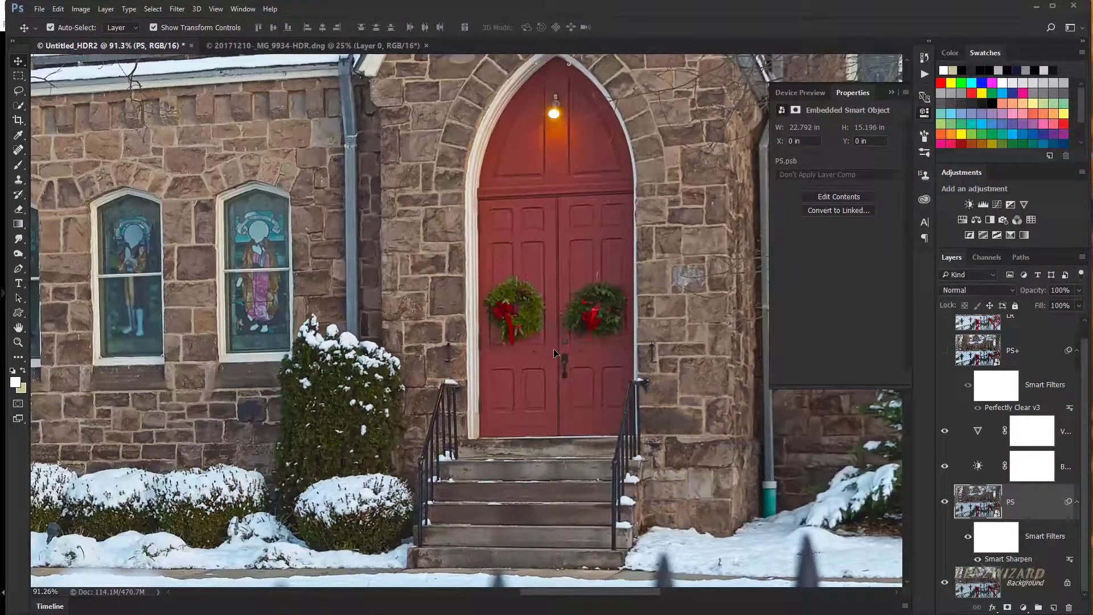
pyautogui.scroll(-3, 553, 348)
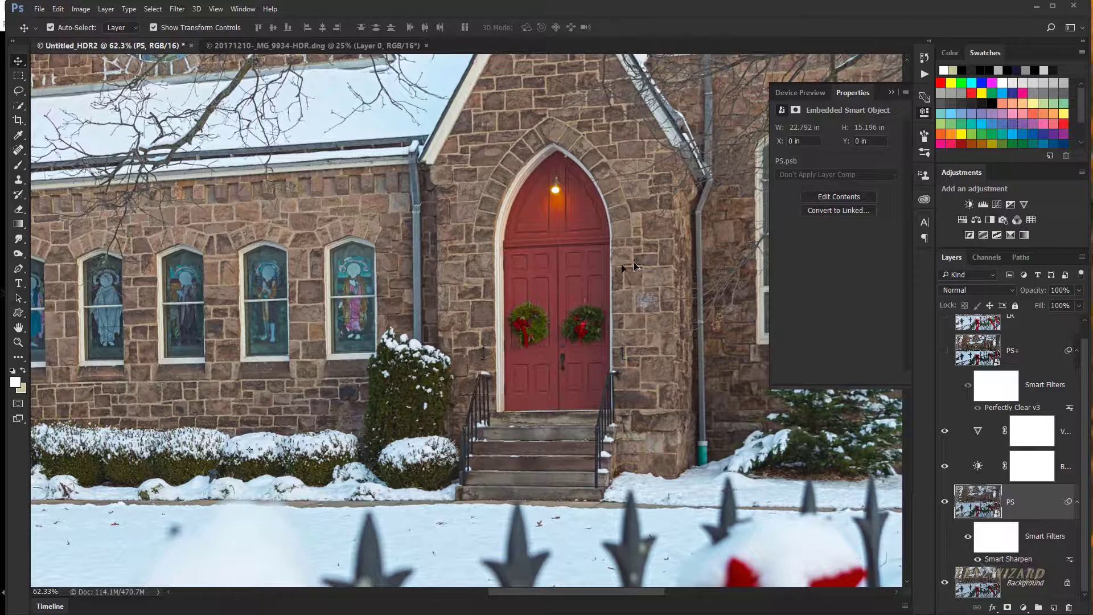
# Show the PS+ layer and add a Brightness/Contrast adjustment directly above it with Brightness 42
pyautogui.click(946, 352)
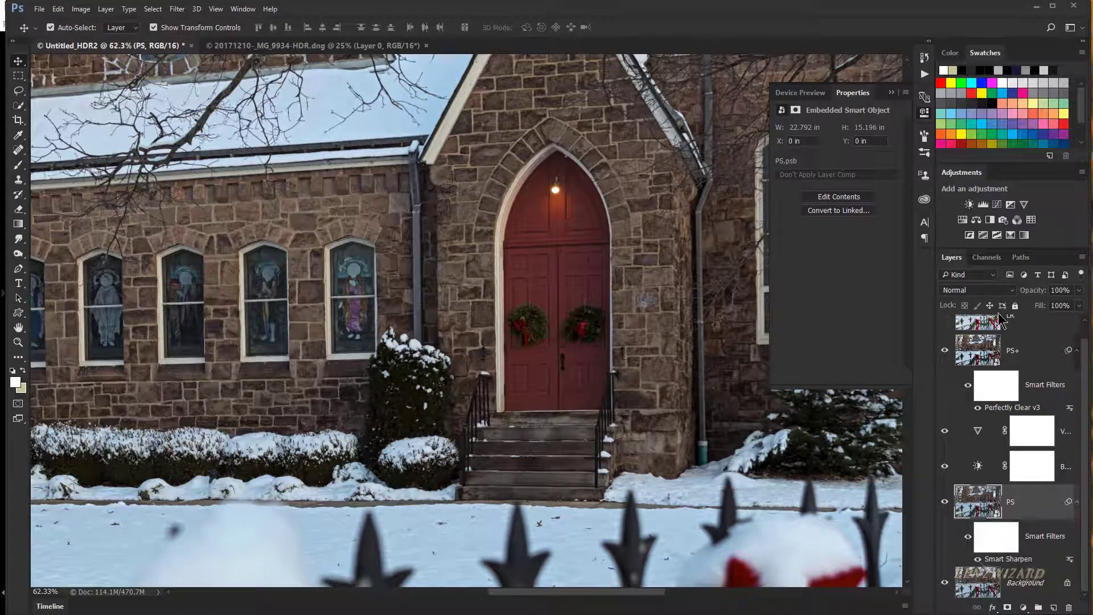
pyautogui.click(968, 207)
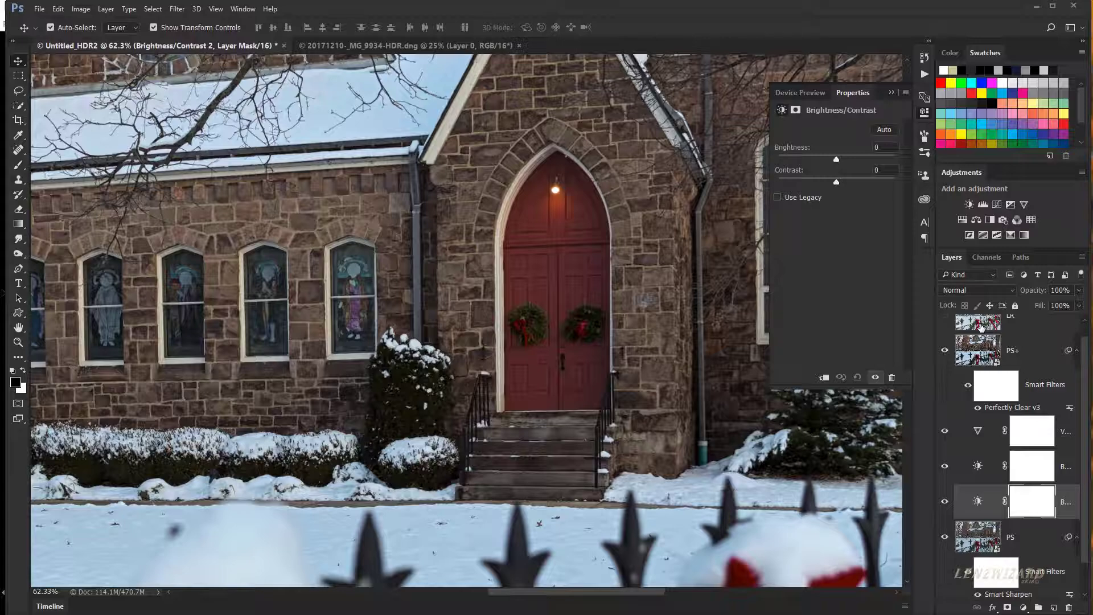
pyautogui.moveTo(998, 512); pyautogui.dragTo(997, 350)
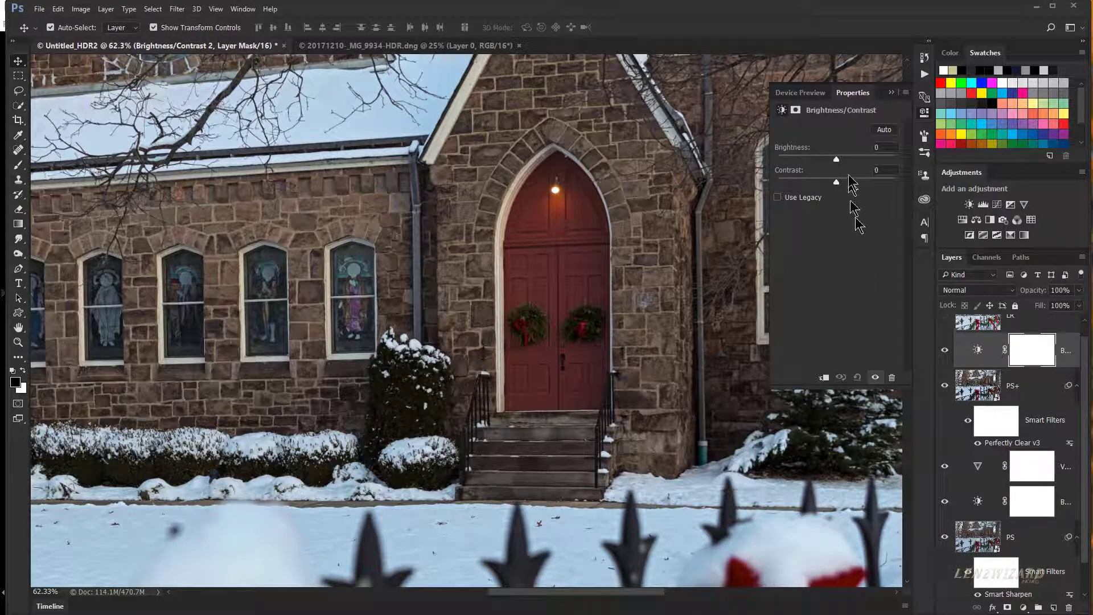
pyautogui.moveTo(837, 160); pyautogui.dragTo(853, 161)
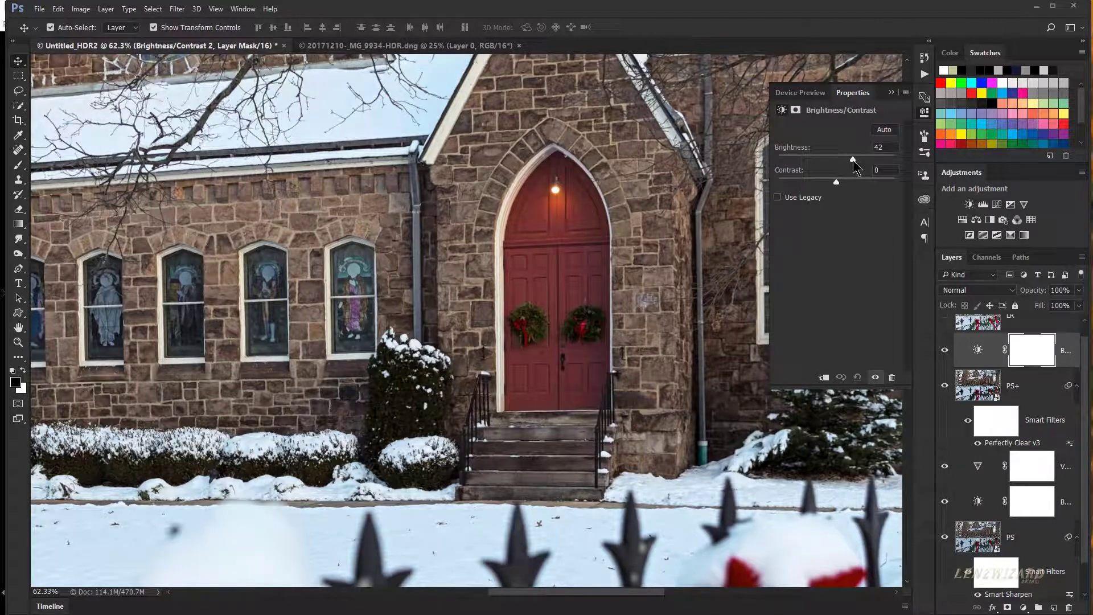
pyautogui.scroll(2, 521, 249)
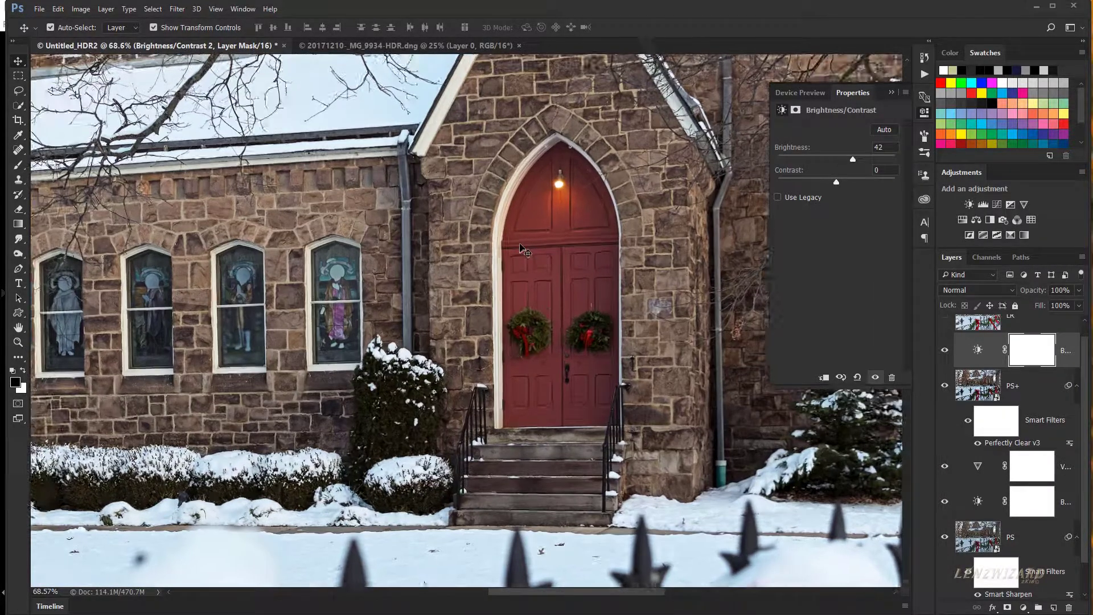
pyautogui.scroll(1, 521, 249)
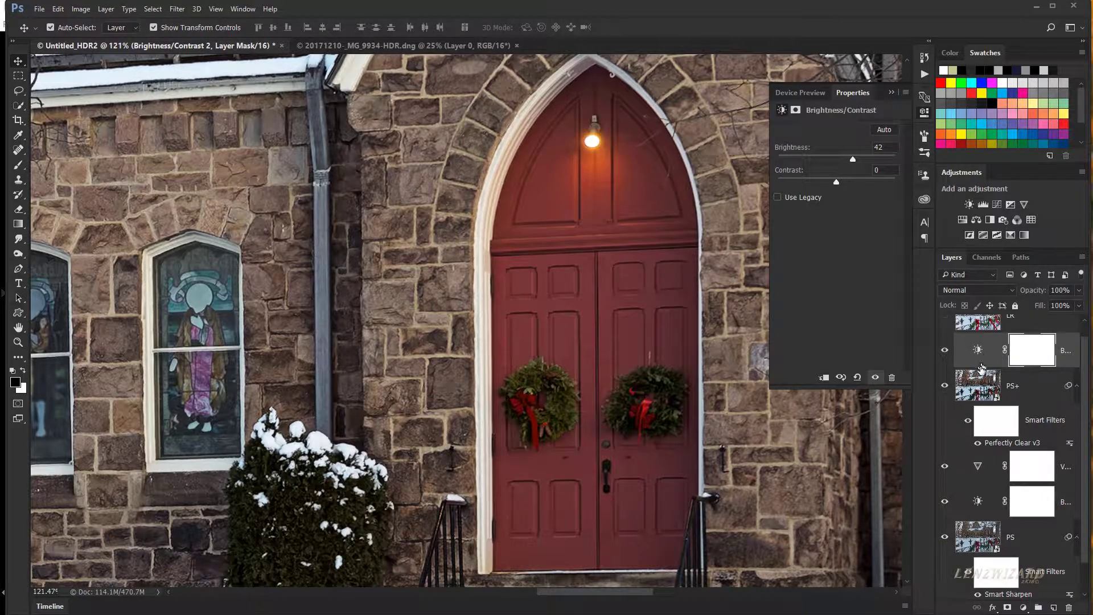
# Clip the new Brightness/Contrast adjustment to PS+ and toggle PS+ off and on to compare the versions
pyautogui.click(1030, 386)
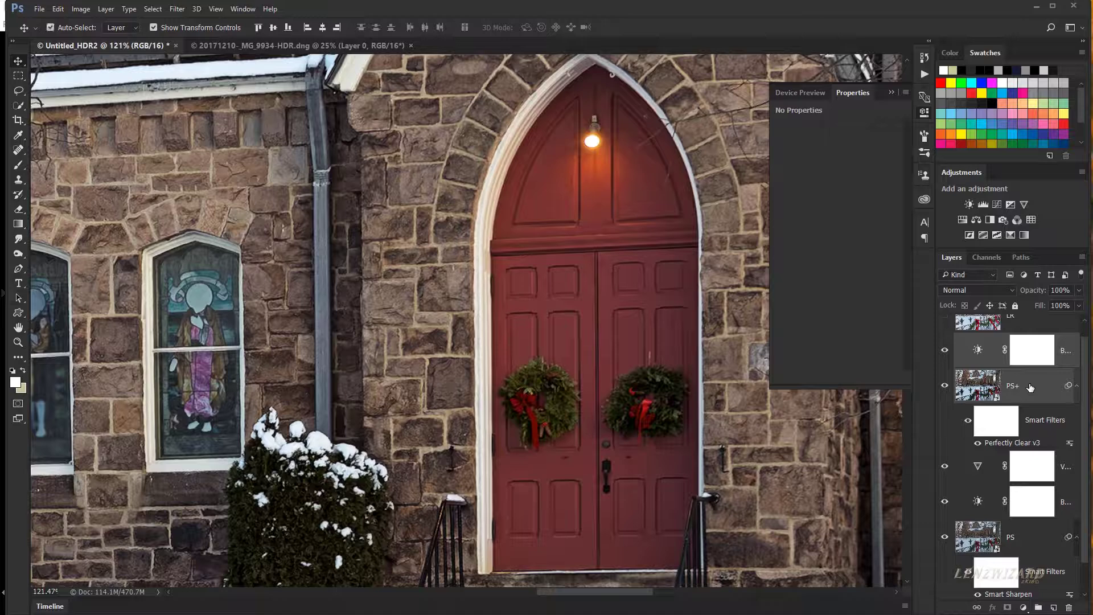
pyautogui.click(994, 354)
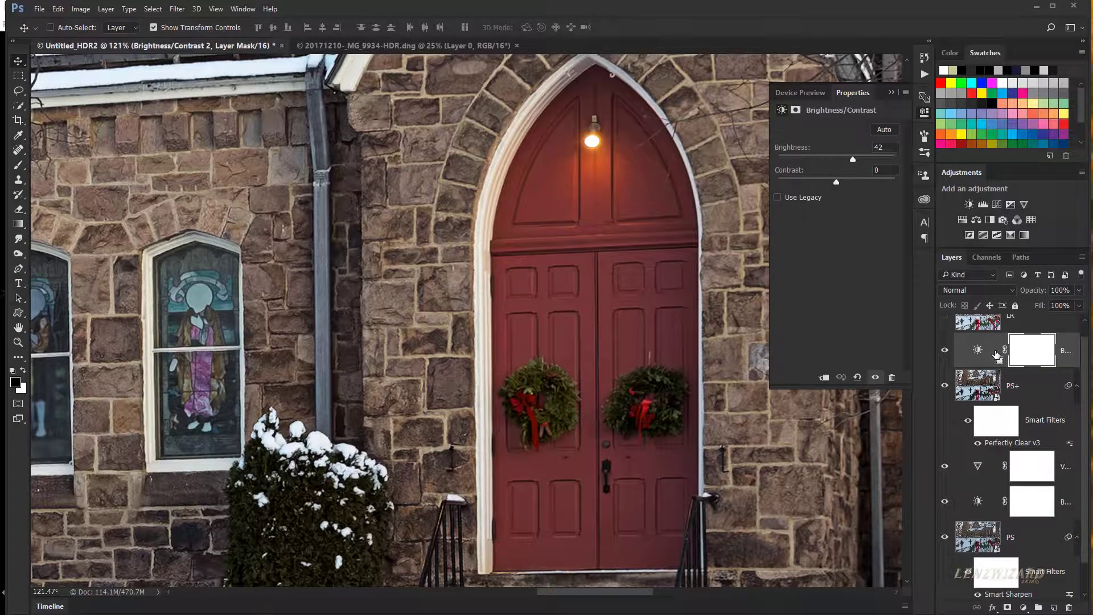
pyautogui.hotkey('ctrl', 'alt', 'g')
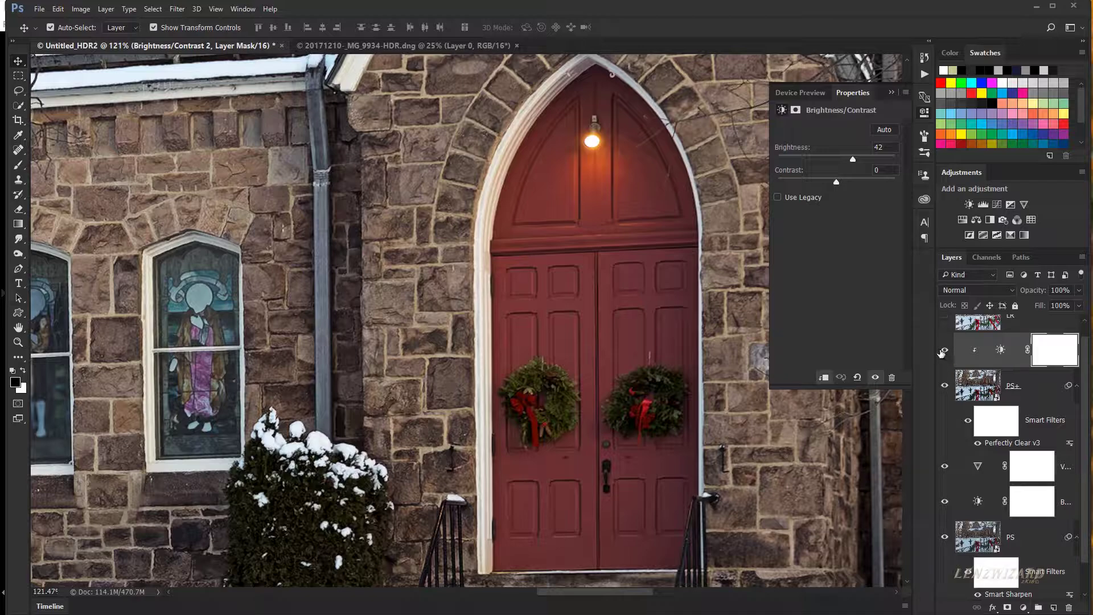
pyautogui.click(945, 386)
pyautogui.click(946, 388)
pyautogui.scroll(-3, 531, 276)
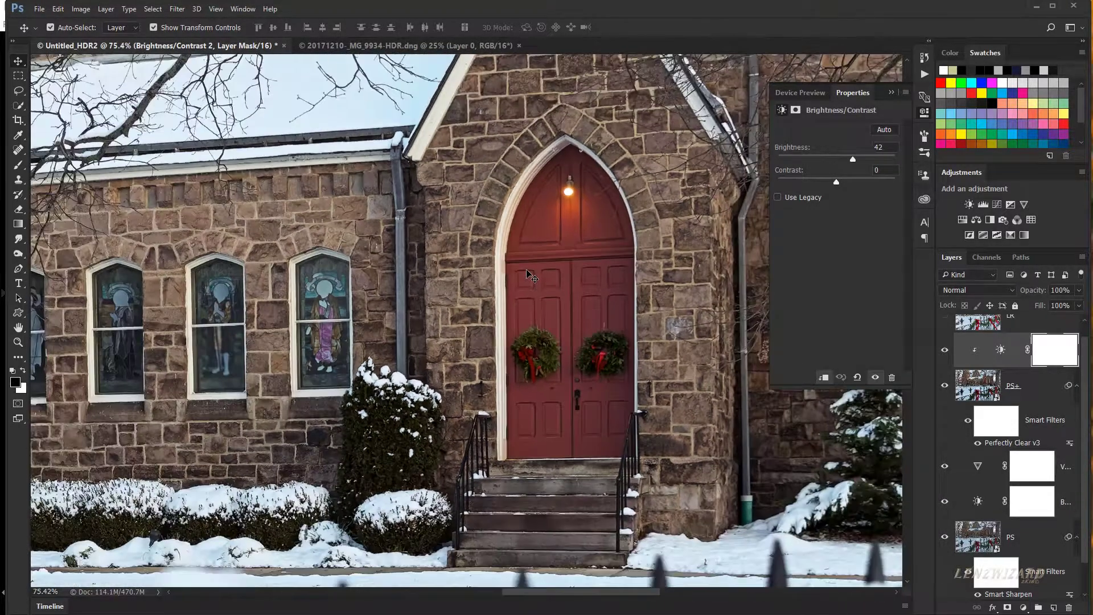
pyautogui.scroll(-3, 531, 277)
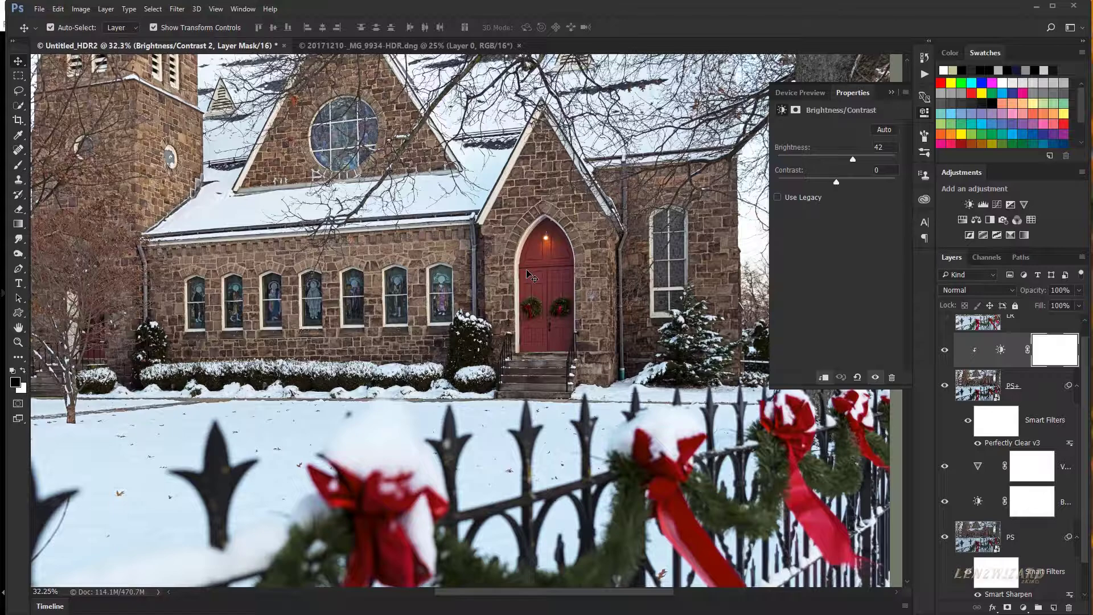